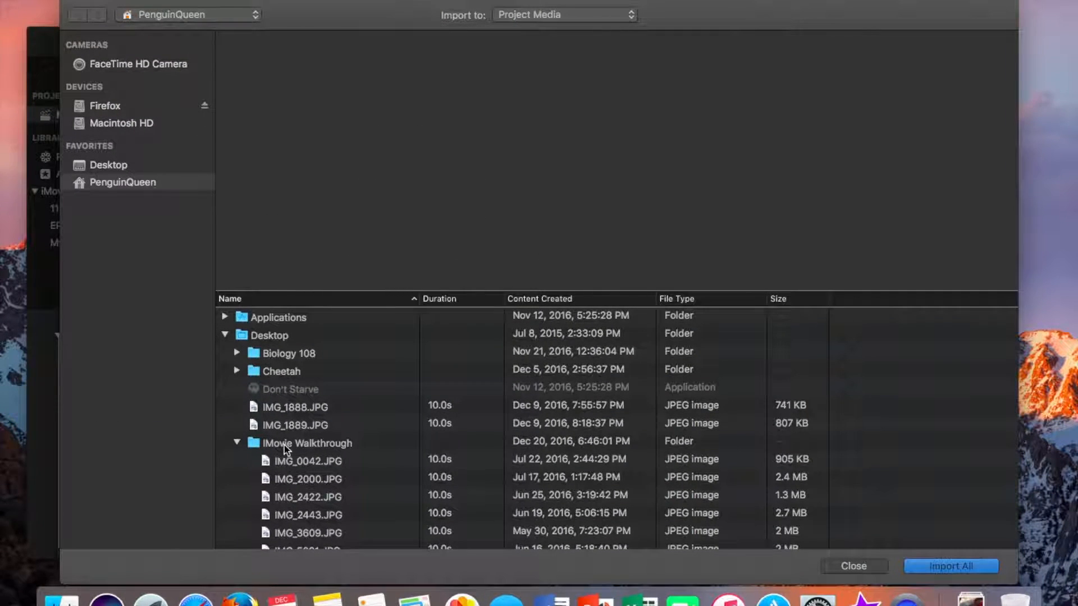
Import all photos from the iMovie Walkthrough folder into the project media
left_click(263, 448)
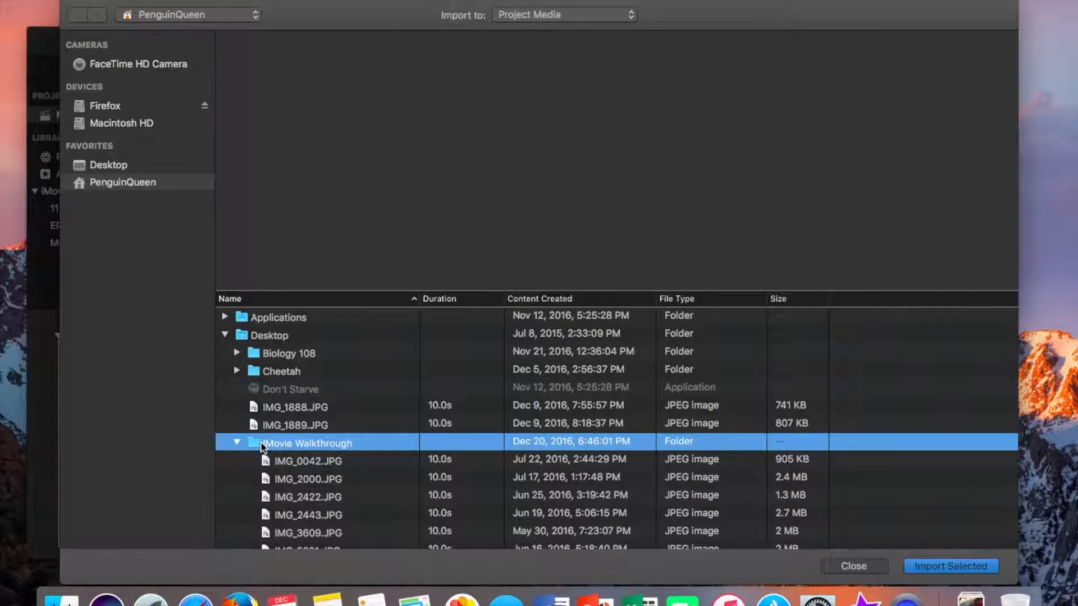
scroll(275, 468, "down", 5)
left_click(282, 323)
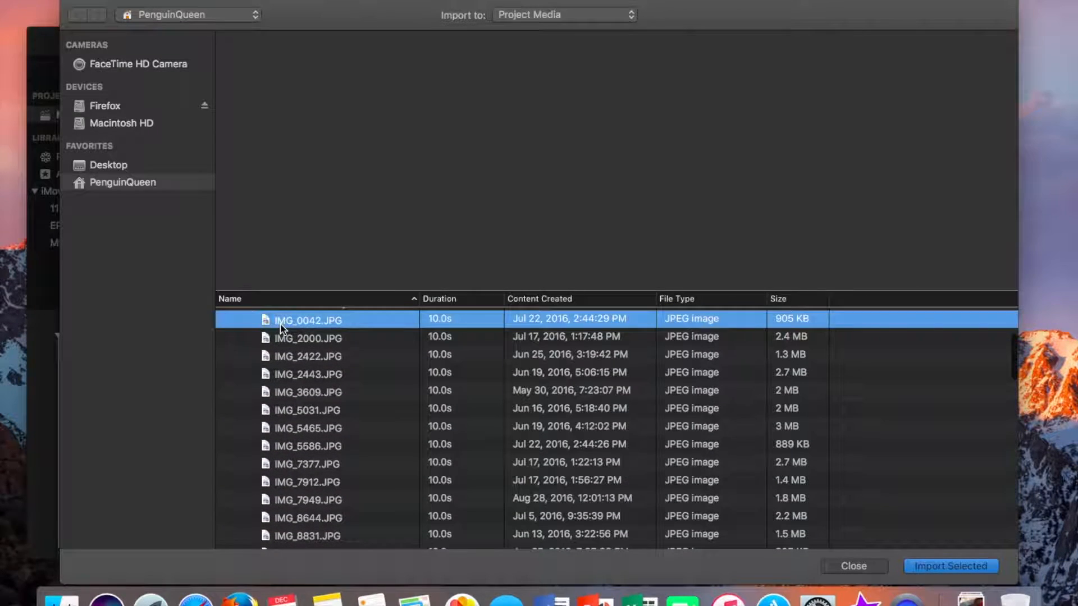
scroll(284, 403, "down", 10)
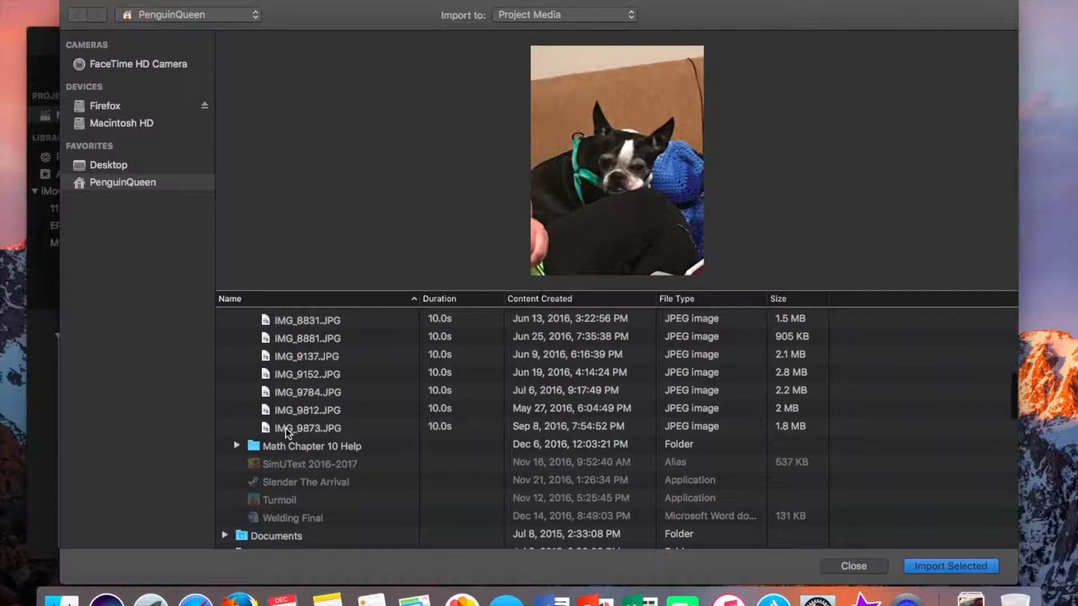
left_click(288, 433, "shift")
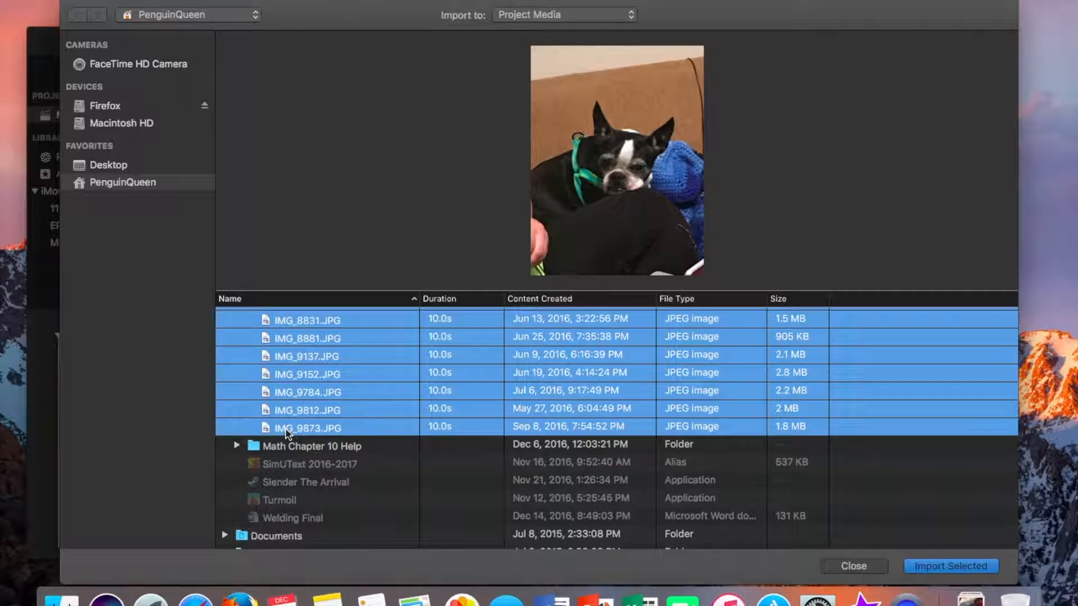
left_click(983, 567)
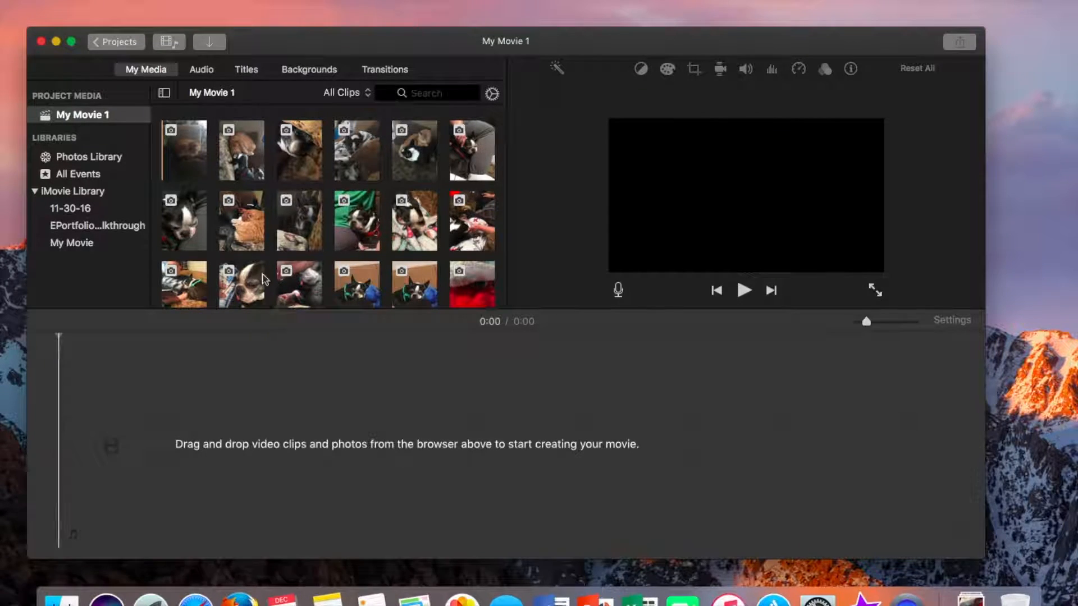
Add the third photo in the second row of the media browser to the empty timeline
left_click(290, 230)
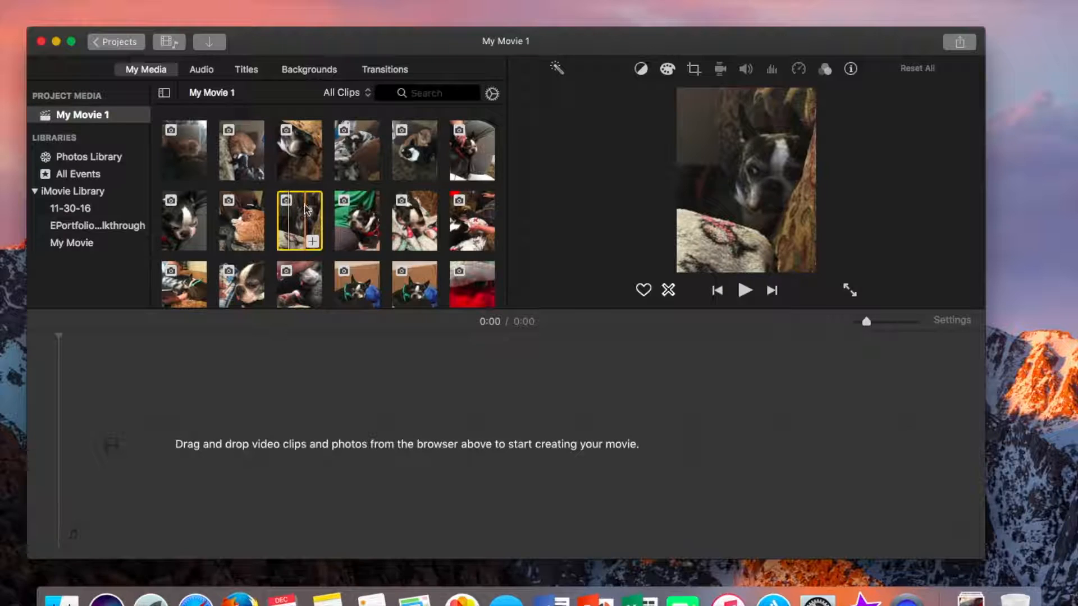
left_click_drag(298, 235, 76, 430)
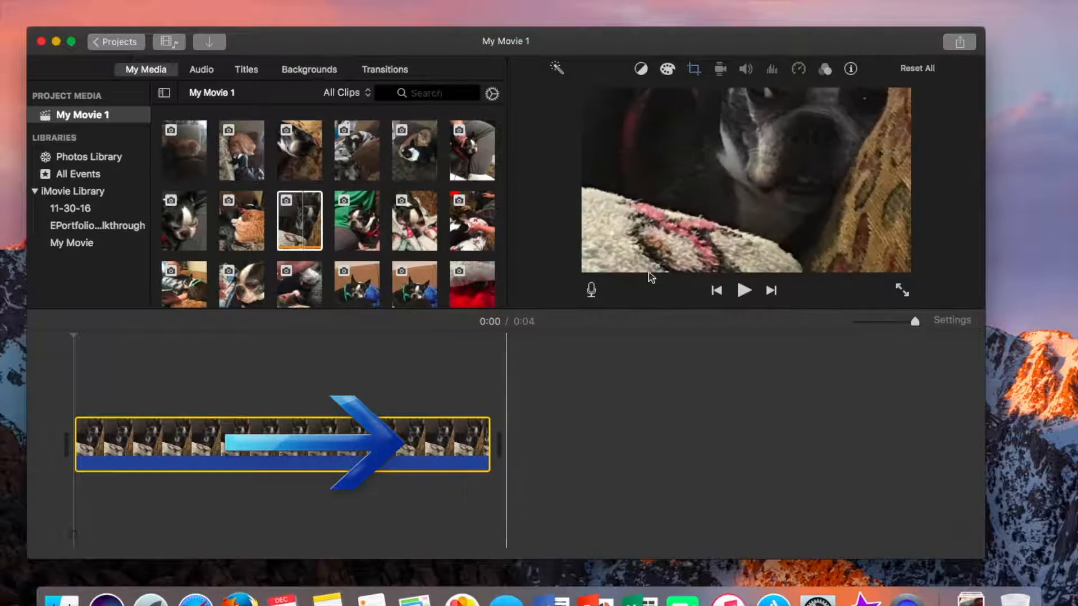
Adjust the clip's Ken Burns crop, moving the End frame upward and the Start frame downward
left_click(695, 70)
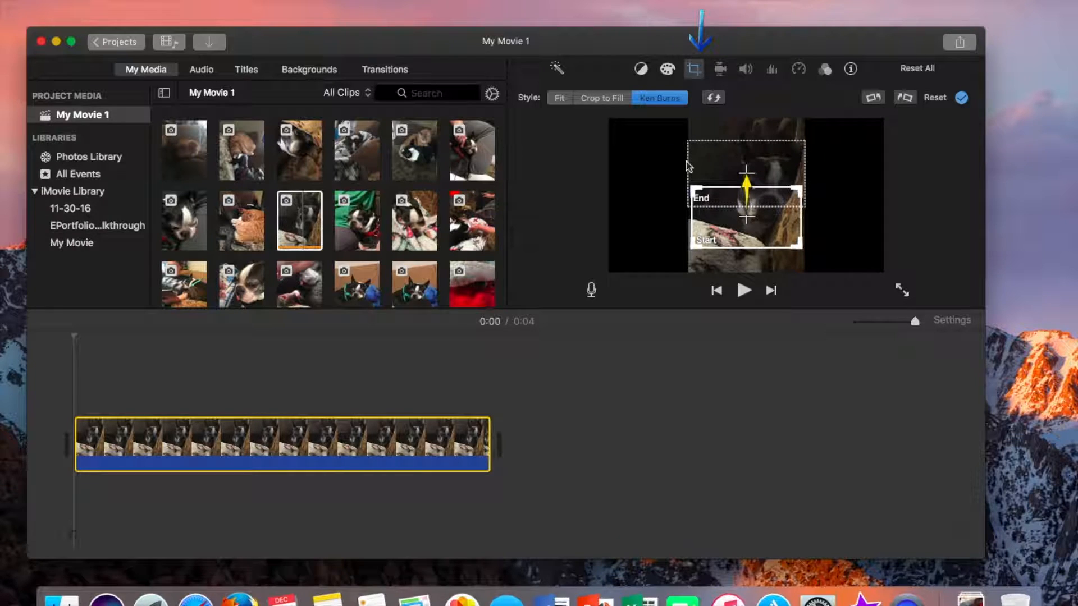
left_click_drag(719, 145, 721, 109)
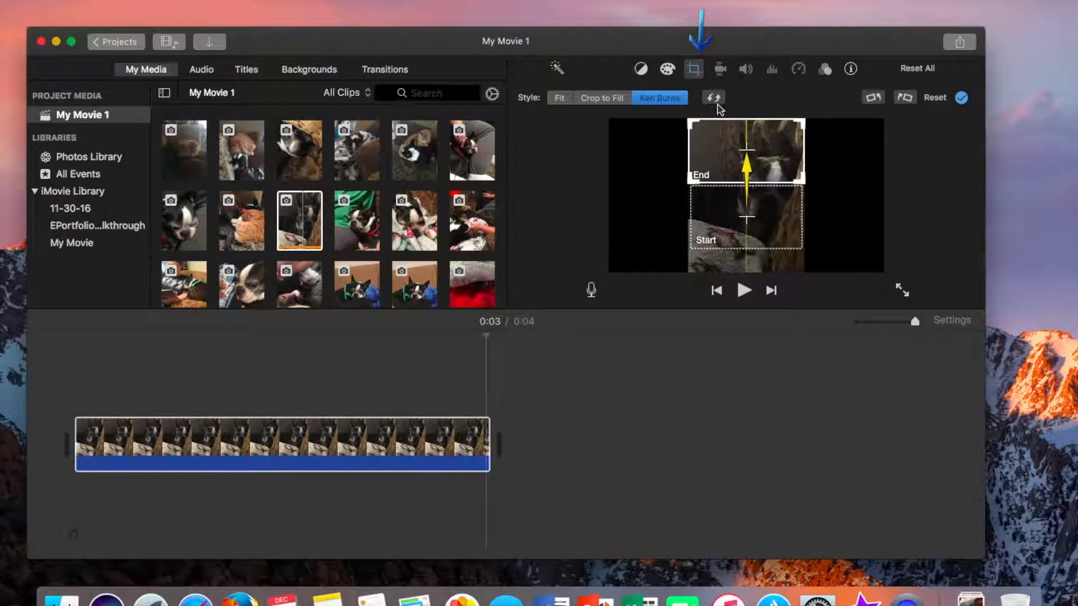
left_click_drag(740, 235, 738, 263)
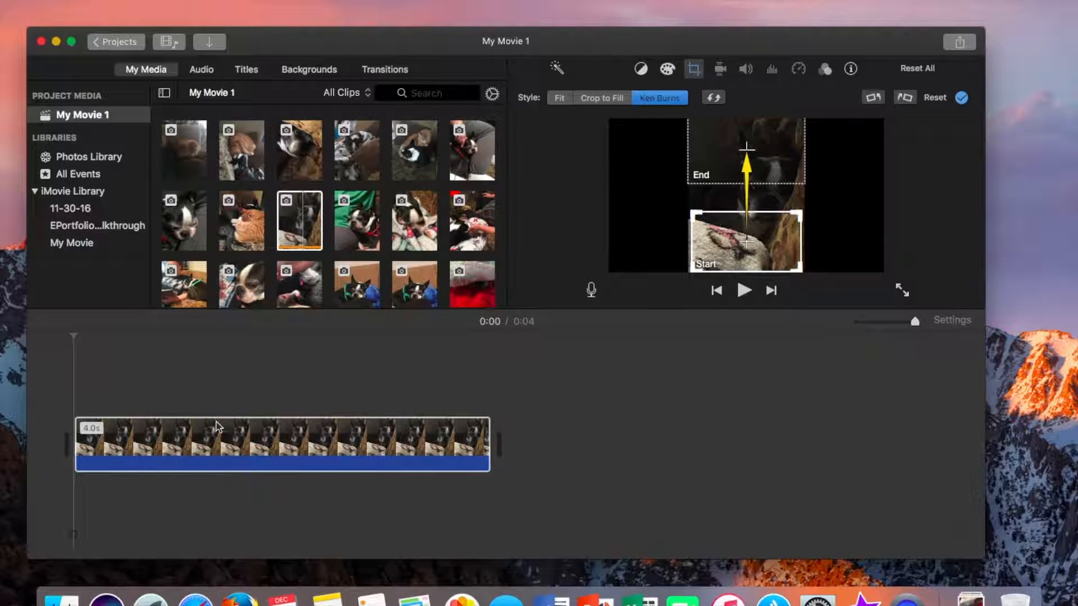
Play back the first clip in the timeline to preview the motion
left_click(86, 375)
key("space")
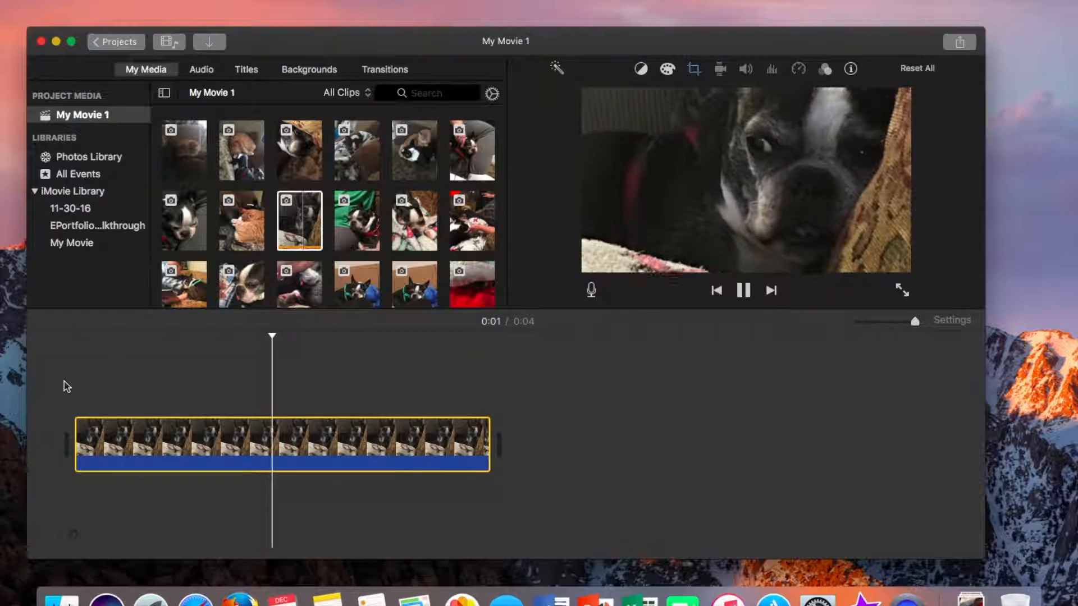
key("space")
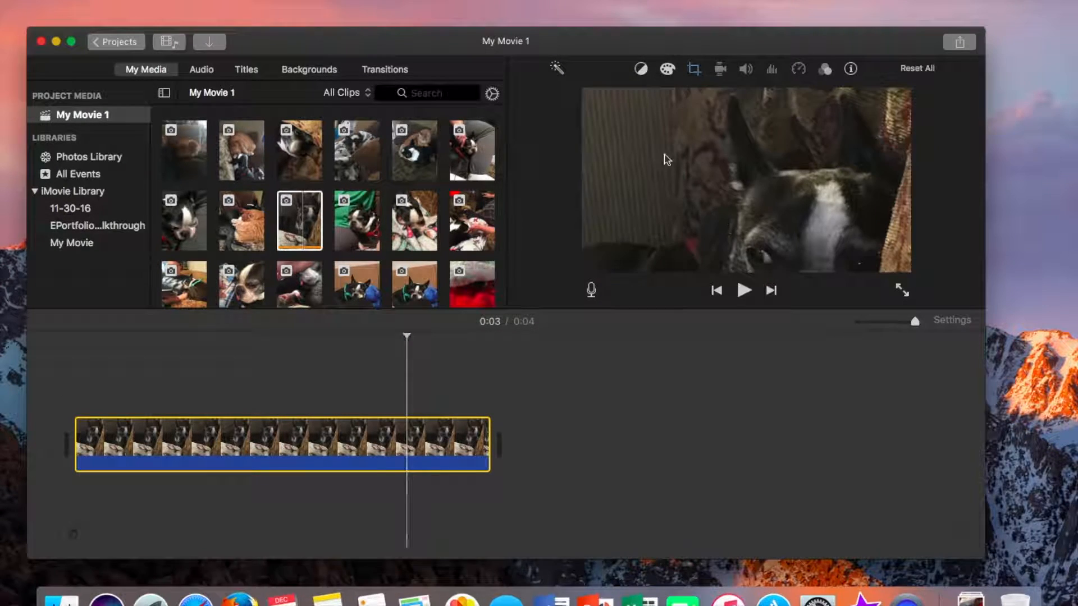
Set the first clip's crop style to Fit and play the movie from the beginning
left_click(696, 67)
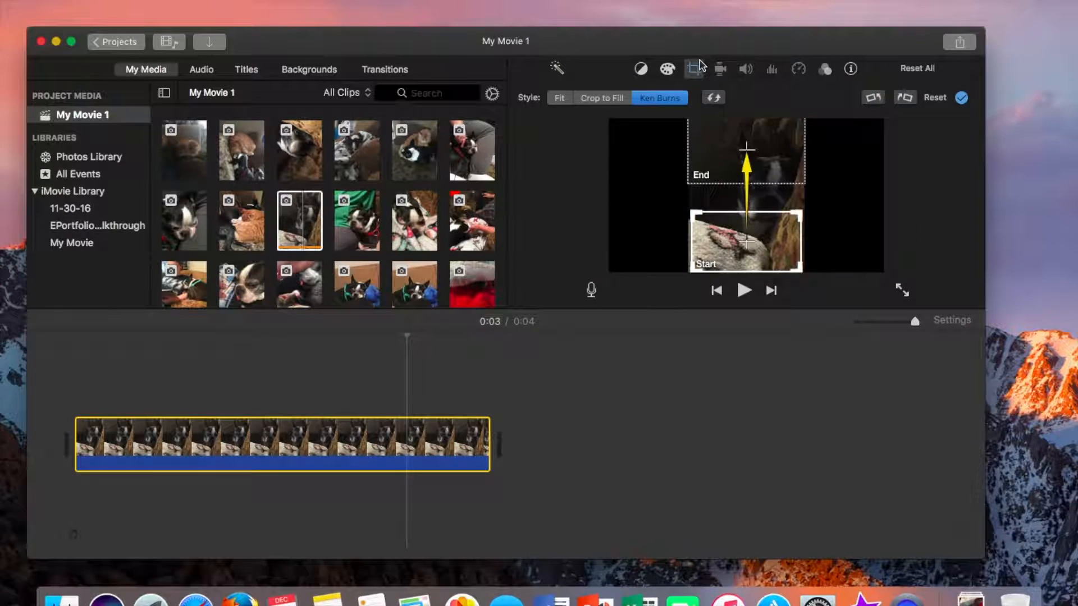
left_click(561, 98)
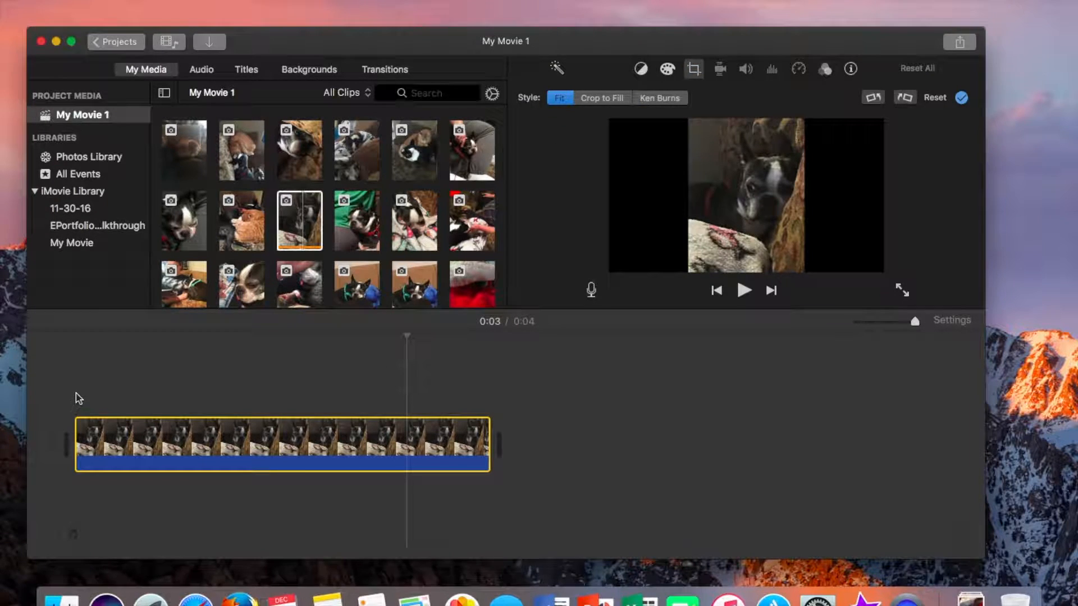
key("Home")
key("space")
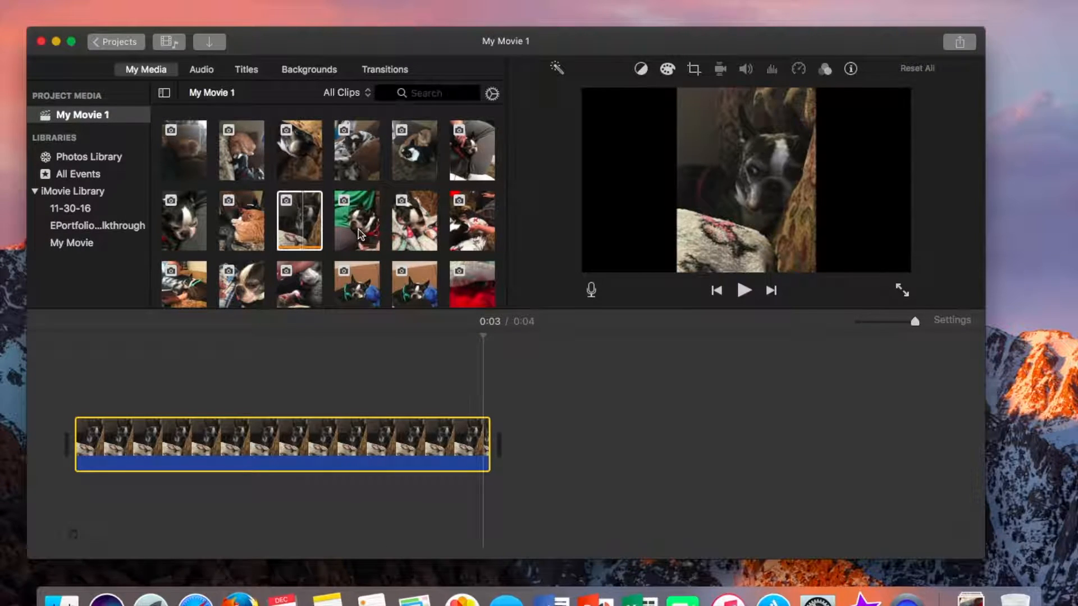
Append the dog-in-green-shirt photo after the first clip and preview title styles such as Expand and Expand Lower Third
left_click_drag(360, 234, 516, 417)
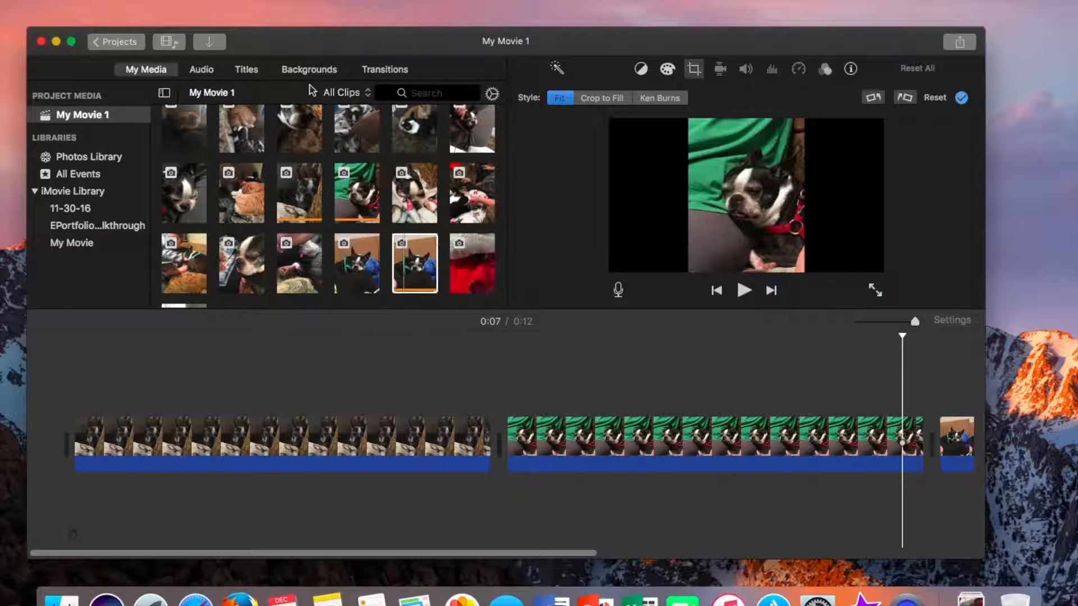
left_click(247, 70)
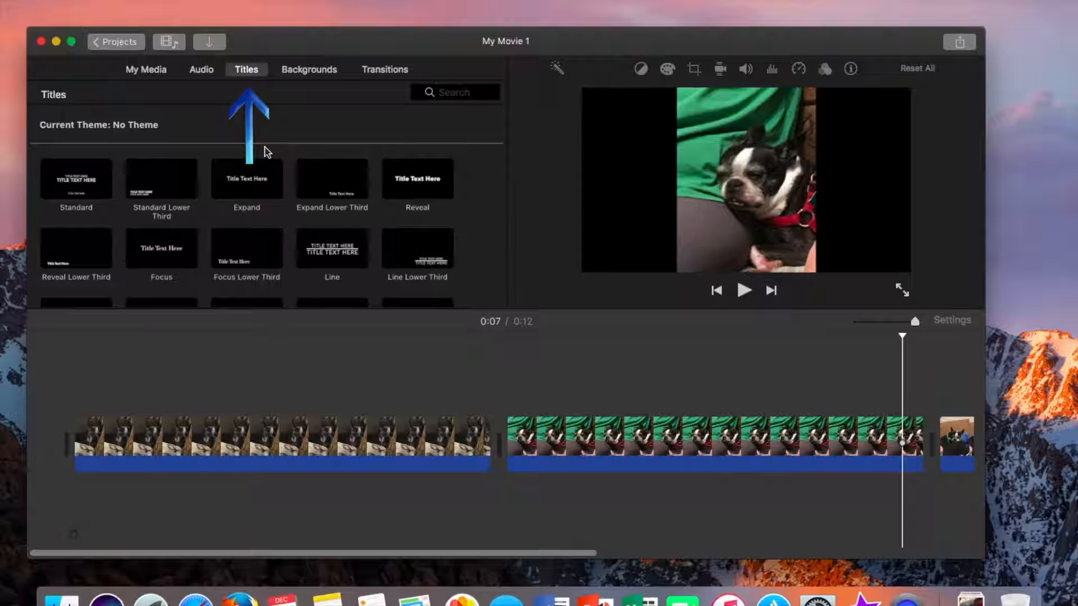
left_click(251, 191)
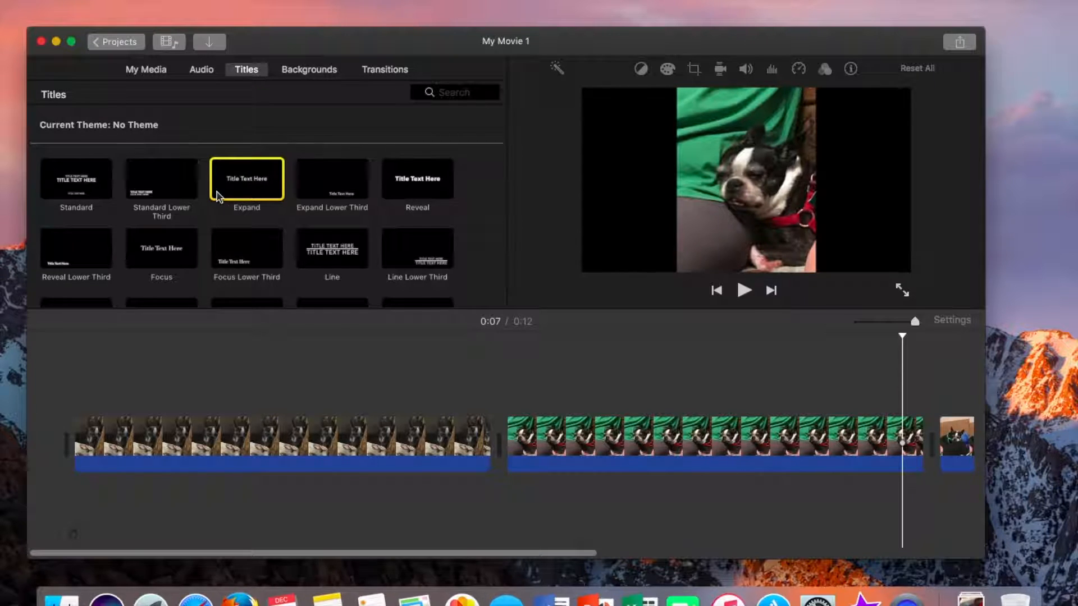
key("space")
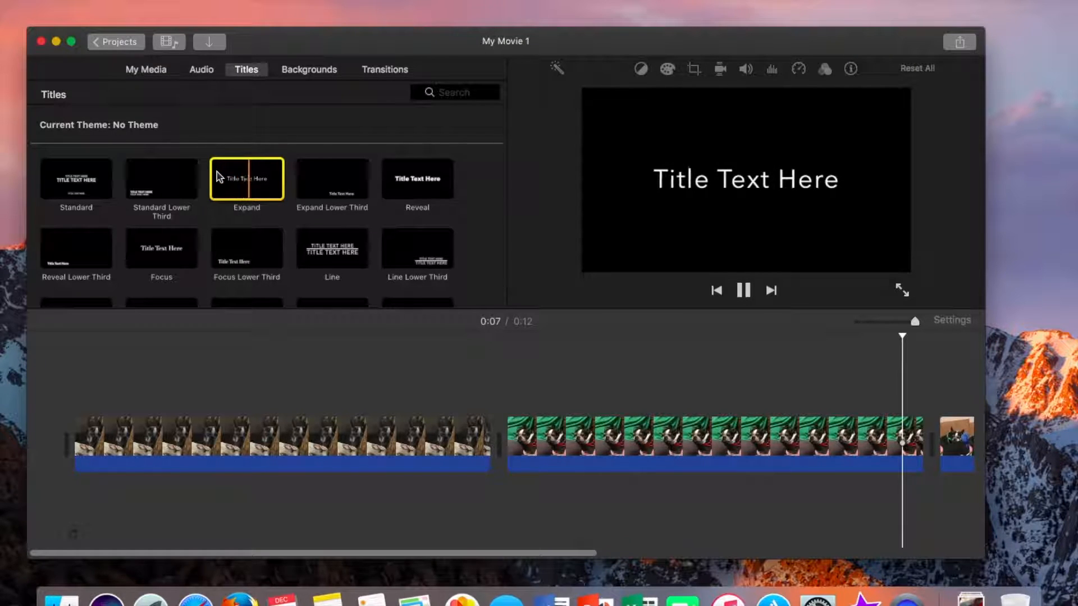
left_click(346, 194)
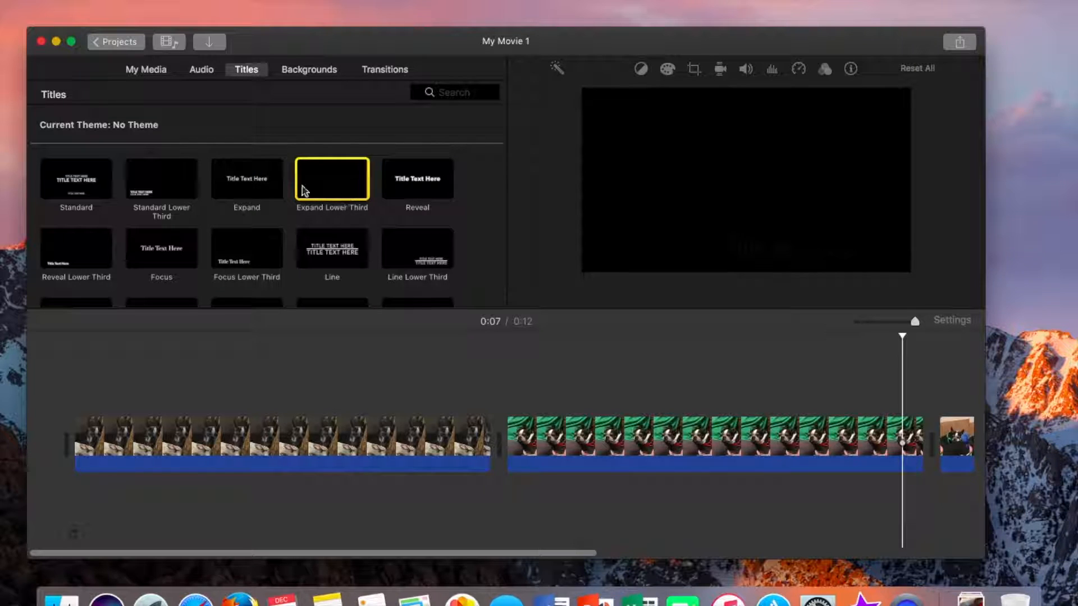
Place an Expand title at the start of the movie reading "This is About the Wonder Dog"
left_click(243, 176)
left_click_drag(212, 210, 43, 474)
type("This is About the Wonder Dog")
key("super+a")
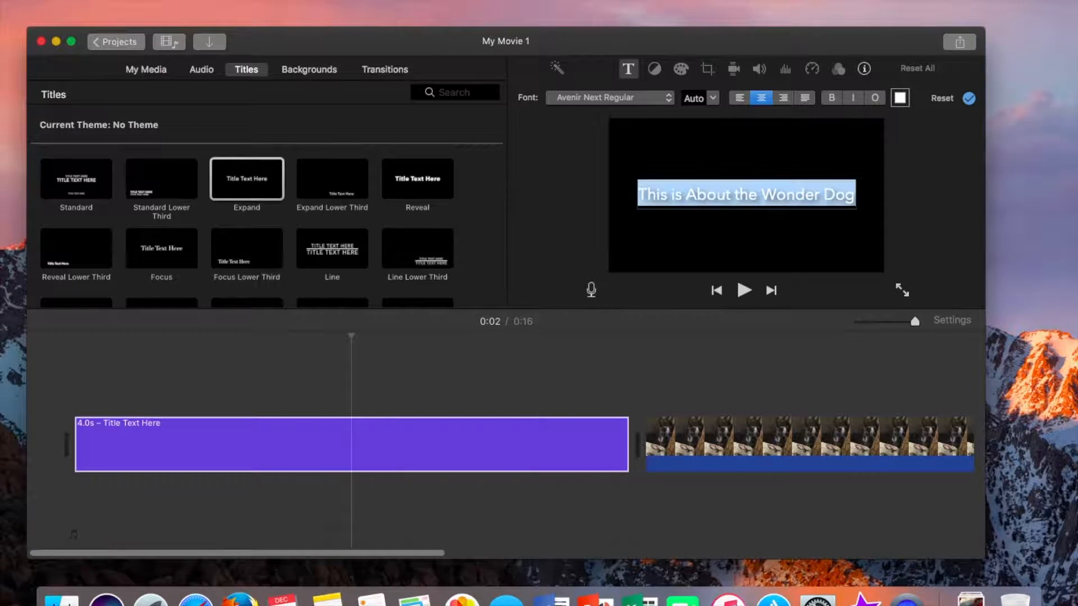
left_click(879, 266)
Play the movie from the opening title to preview it
left_click(60, 405)
key("space")
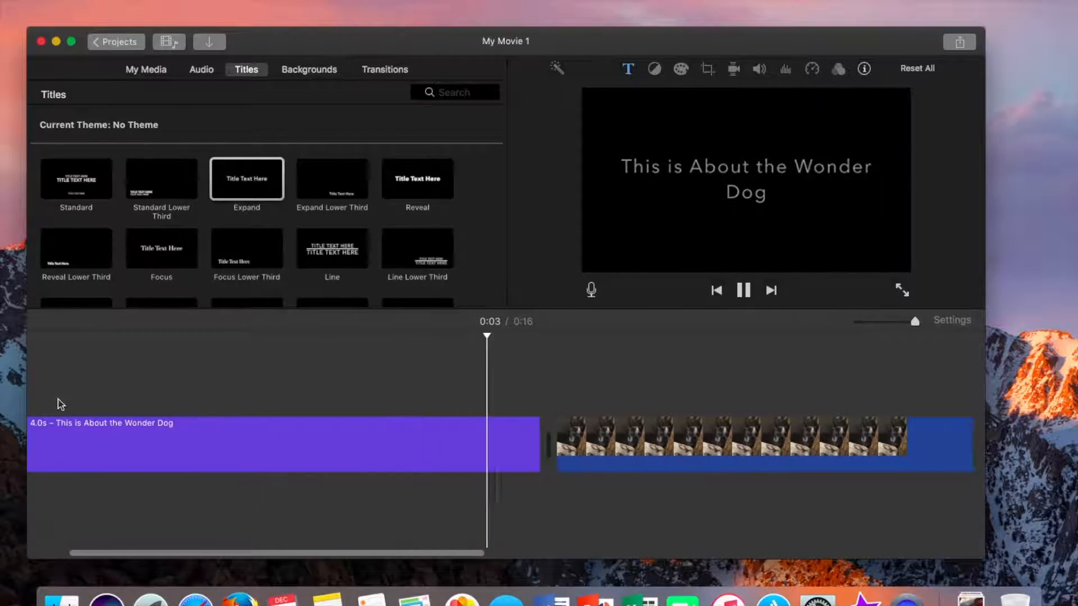
key("space")
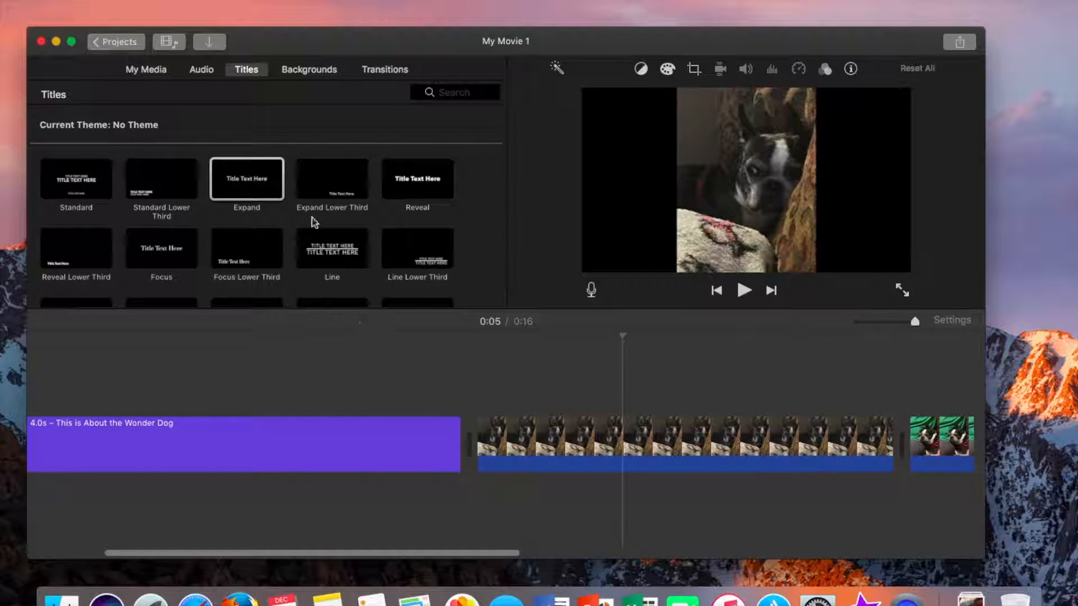
Add an Expand Lower Third title over the first photo reading "This is Remy the Wonder Dog"
left_click_drag(323, 189, 474, 368)
type("Re")
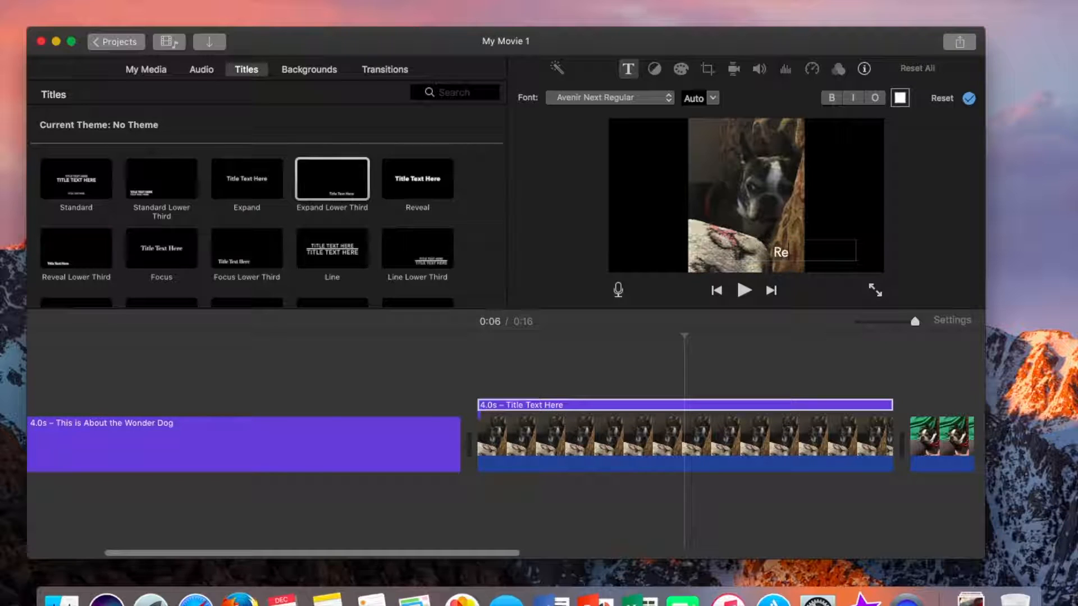
type("emy the Wonder Dog")
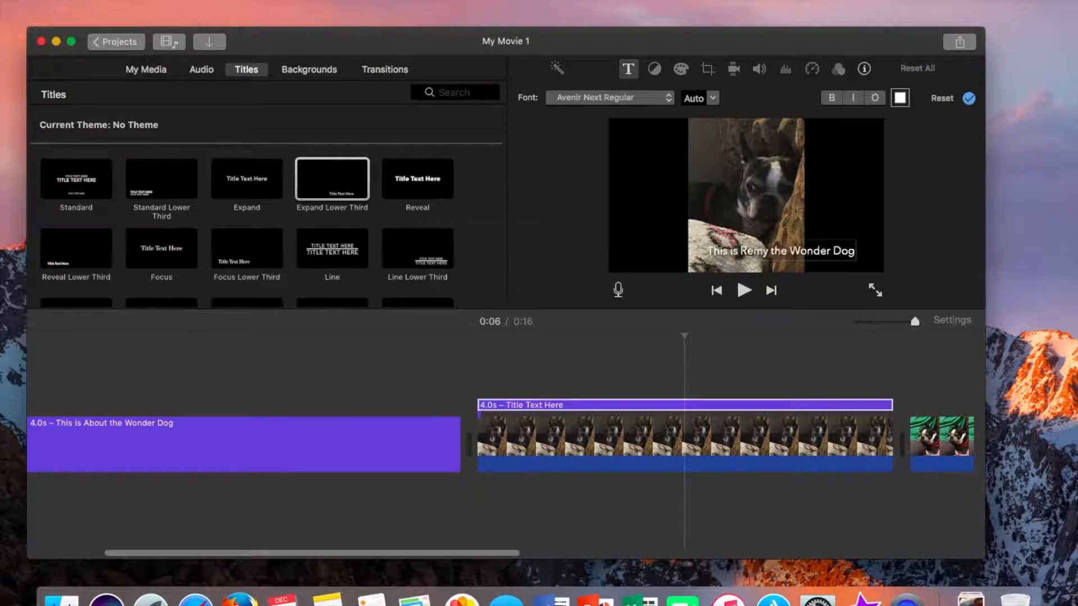
left_click(441, 332)
key("space")
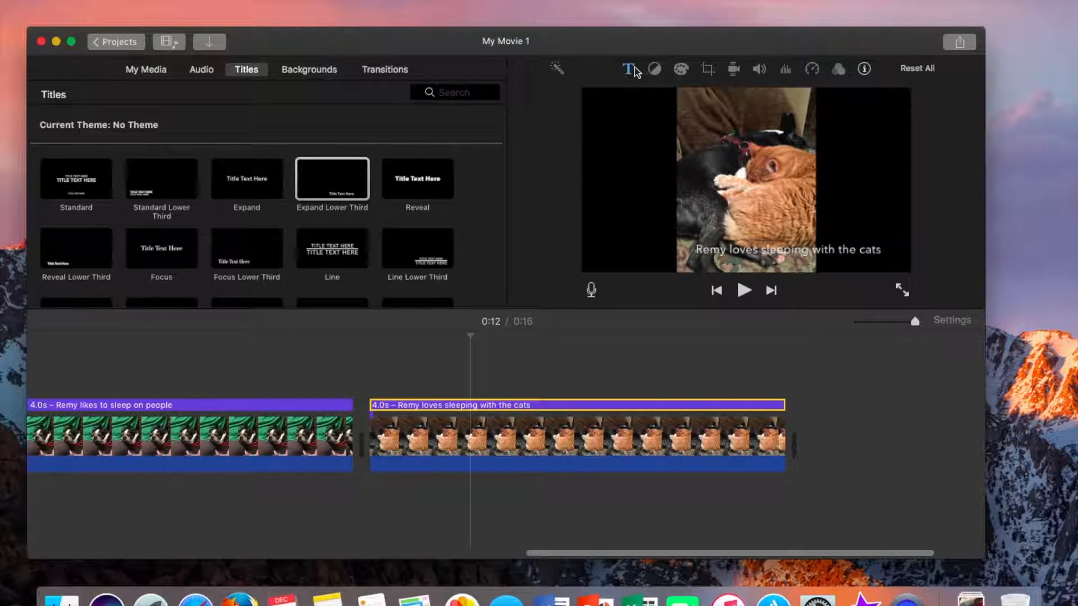
Try different font colors, black and magenta, for the "Remy loves sleeping with the cats" title
left_click(629, 70)
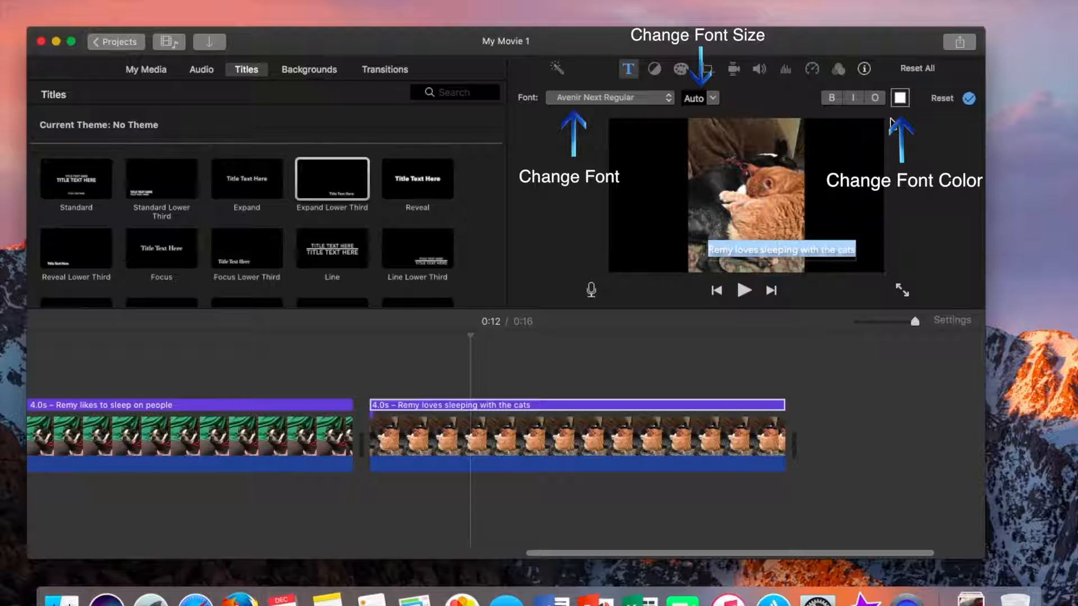
left_click(900, 98)
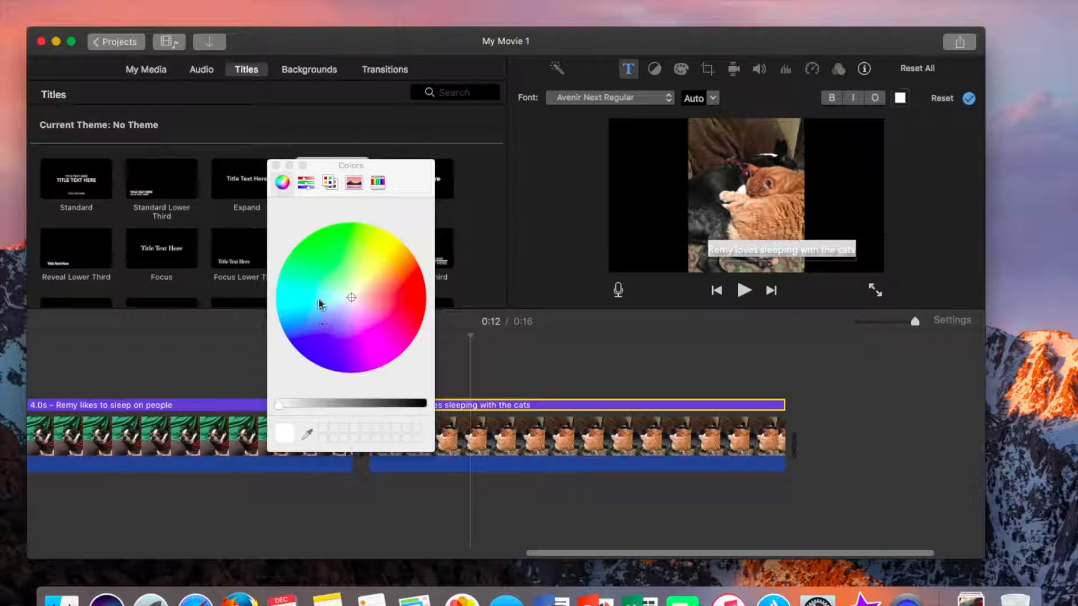
left_click(418, 404)
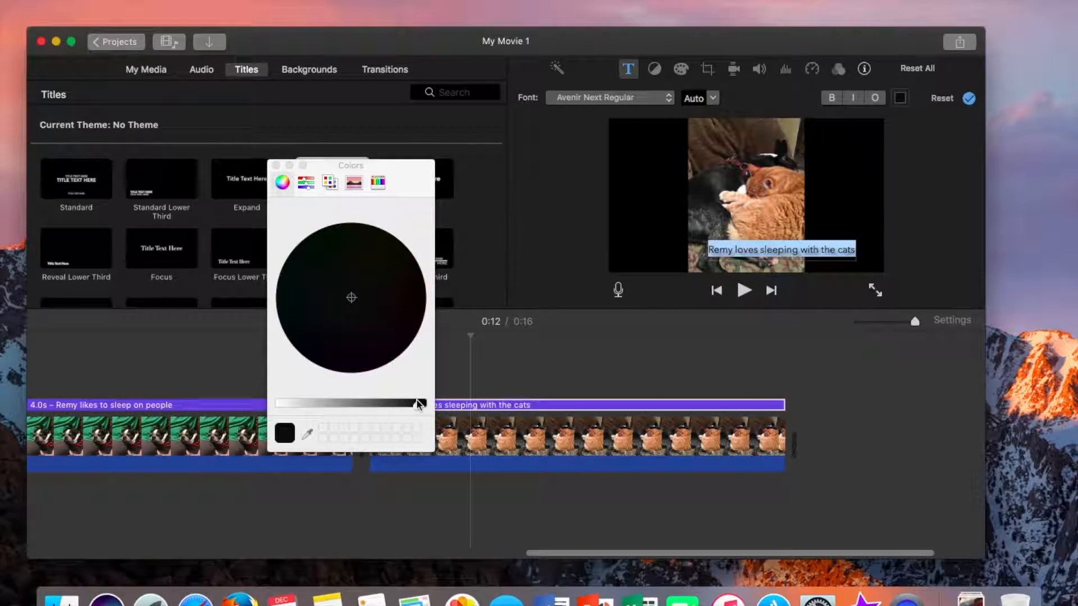
left_click(284, 402)
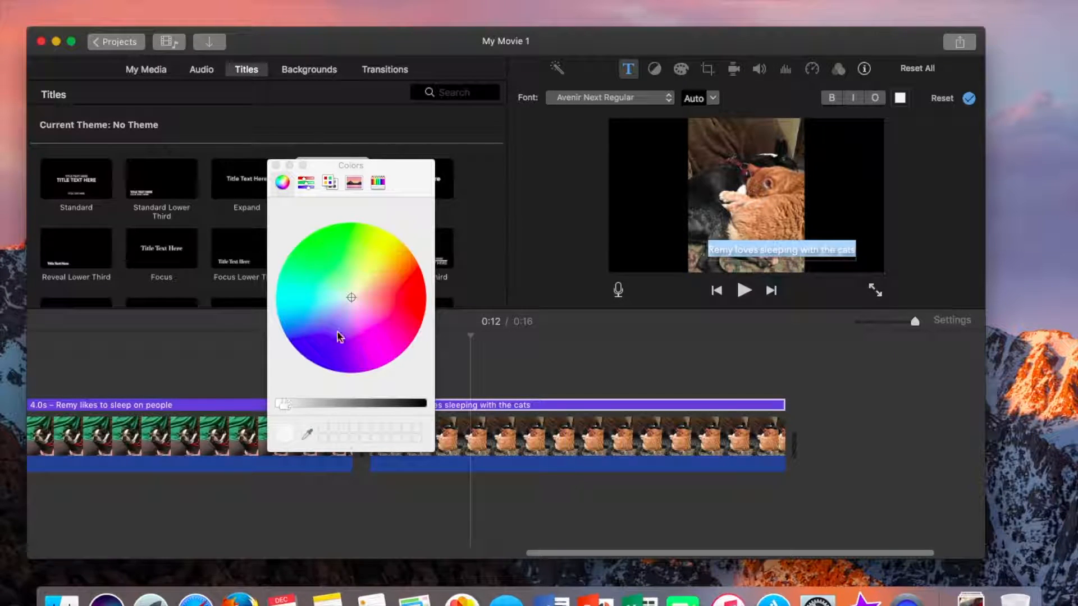
left_click(380, 340)
left_click(711, 431)
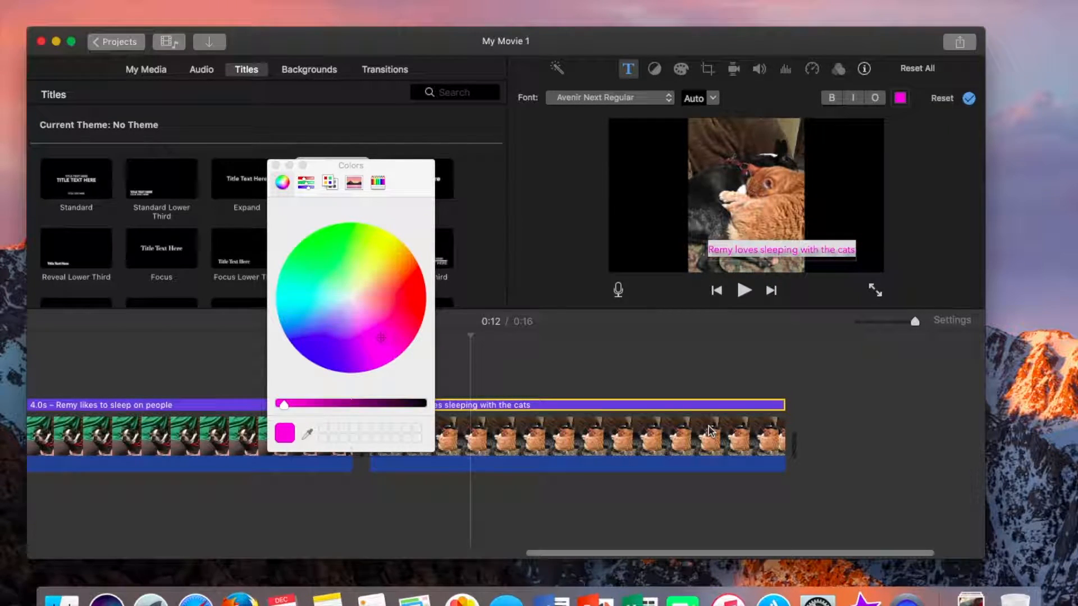
left_click(649, 376)
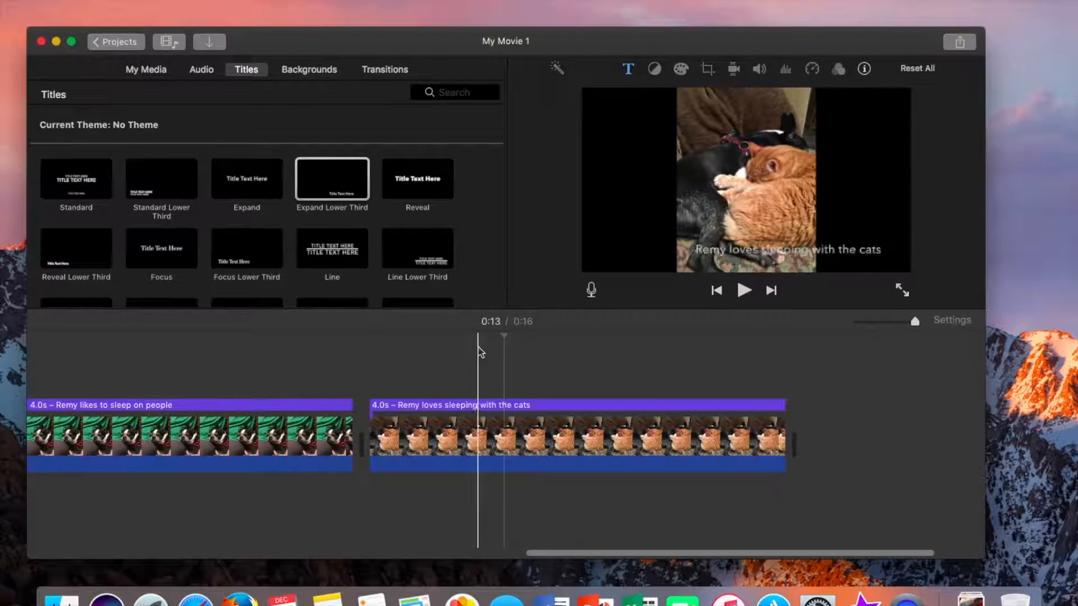
Add an Expand title at the end of the movie reading "Remy is the Wonder Dog"
left_click_drag(247, 179, 800, 446)
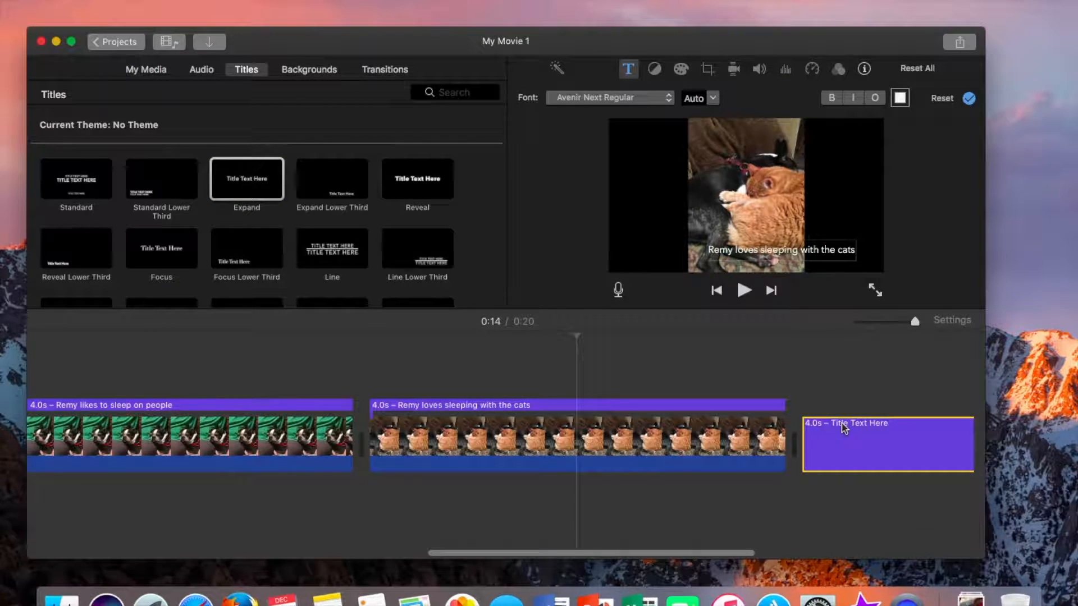
left_click(811, 367)
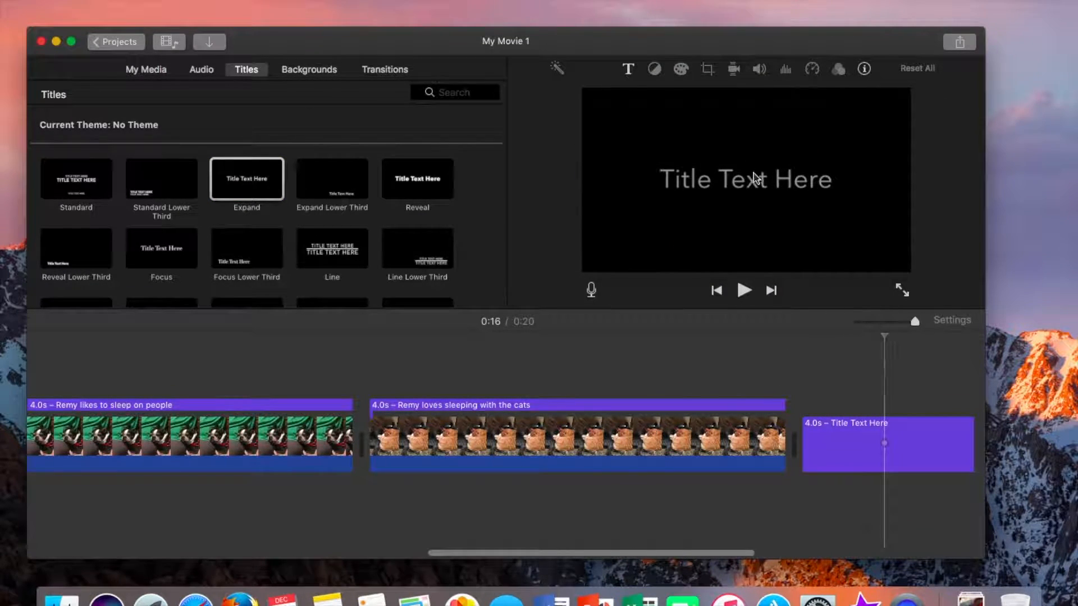
left_click(851, 419)
left_click(773, 181)
type("Re")
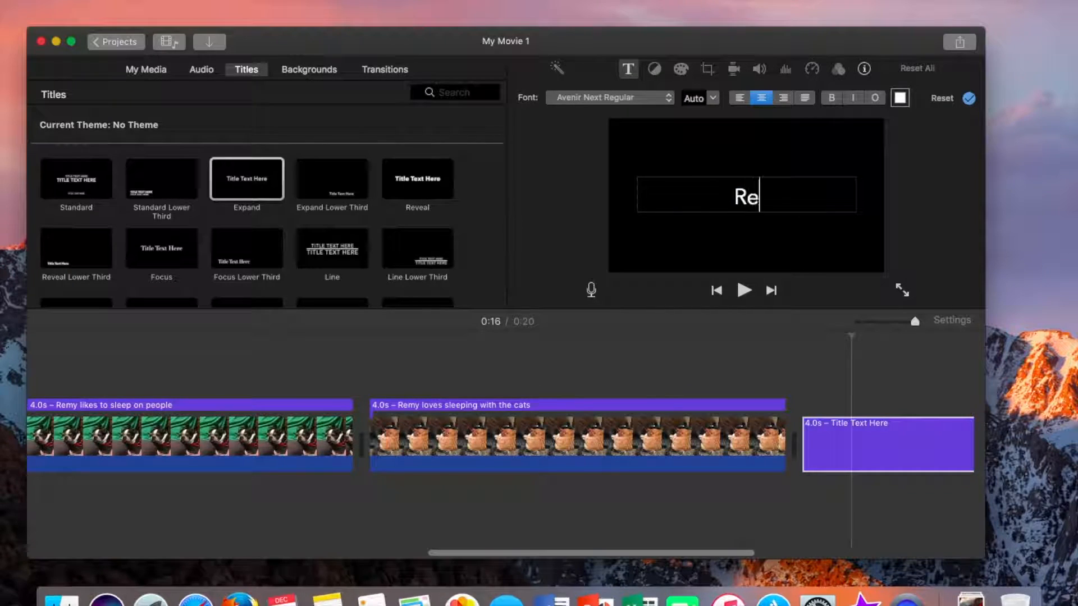
type("my is the Wonder Dog")
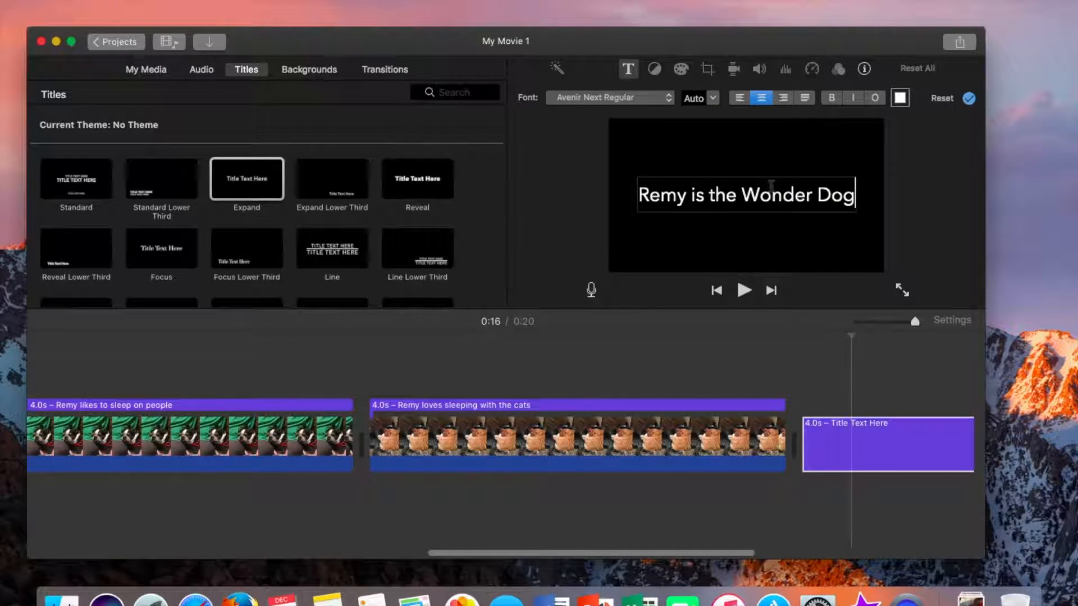
Add a dog photo from the project media after the closing title
scroll(681, 350, "right", 10)
left_click(760, 429)
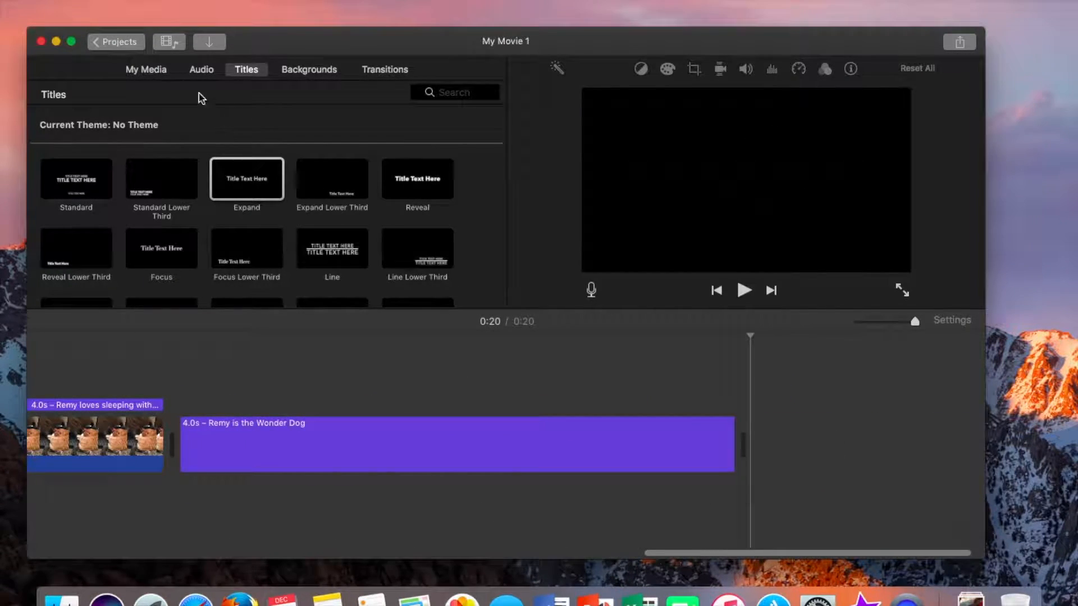
left_click(150, 72)
left_click_drag(247, 237, 773, 420)
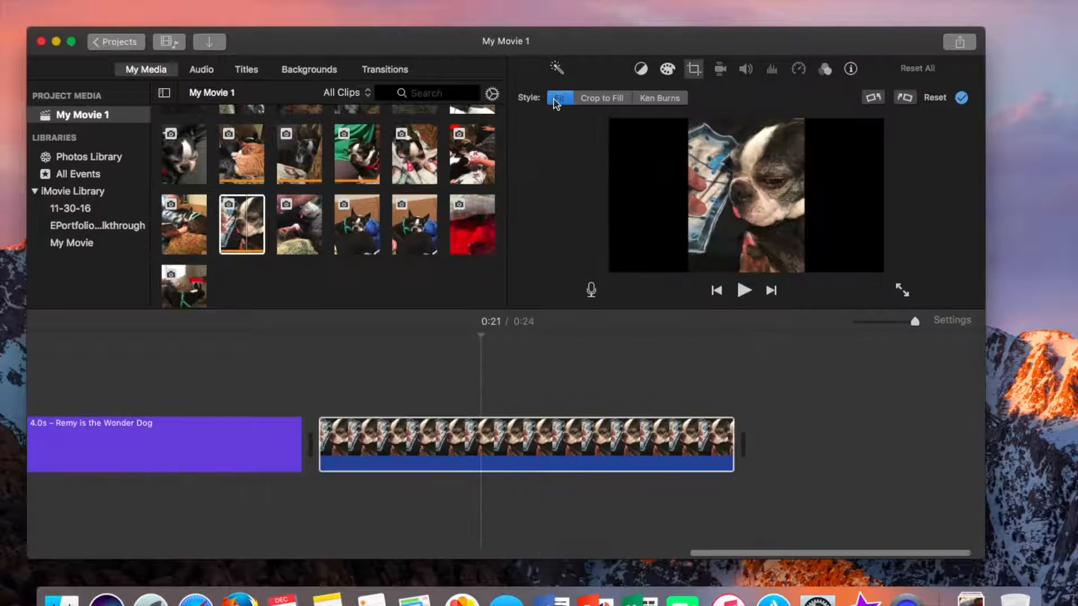
left_click(270, 405)
key("space")
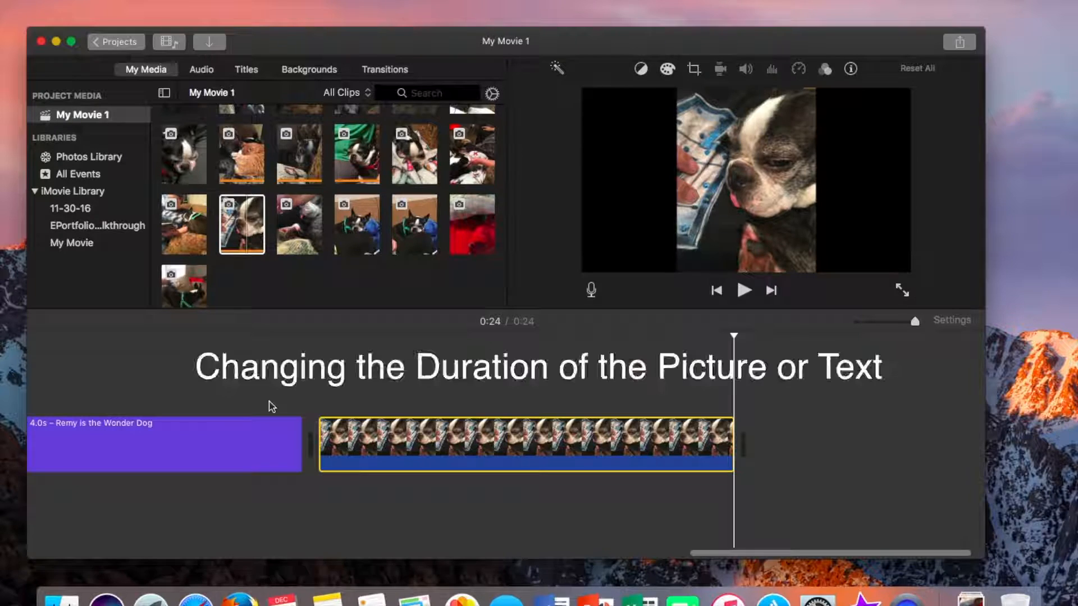
Set the new photo clip's duration to 4.0 seconds
mouse_move(730, 445)
left_mouse_down()
mouse_move(630, 449)
mouse_move(752, 451)
mouse_move(730, 453)
left_mouse_up()
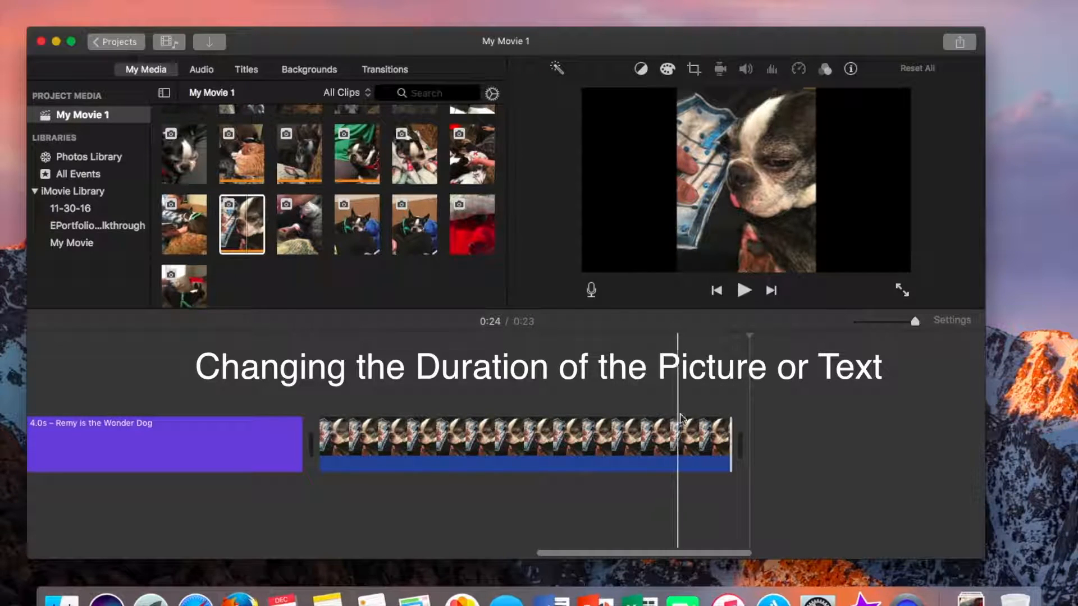
left_click(666, 444)
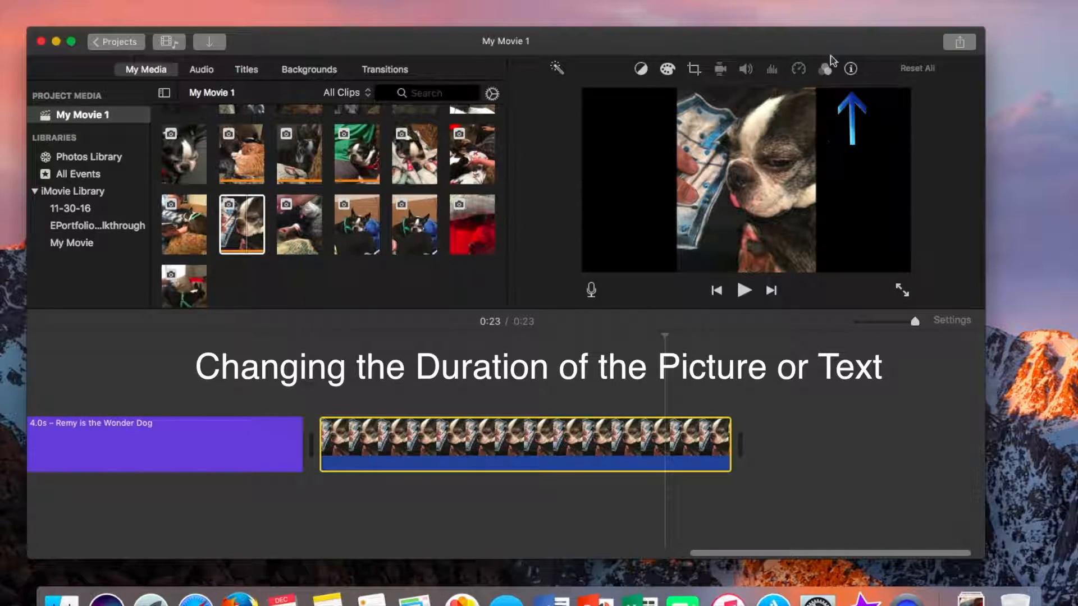
left_click(850, 69)
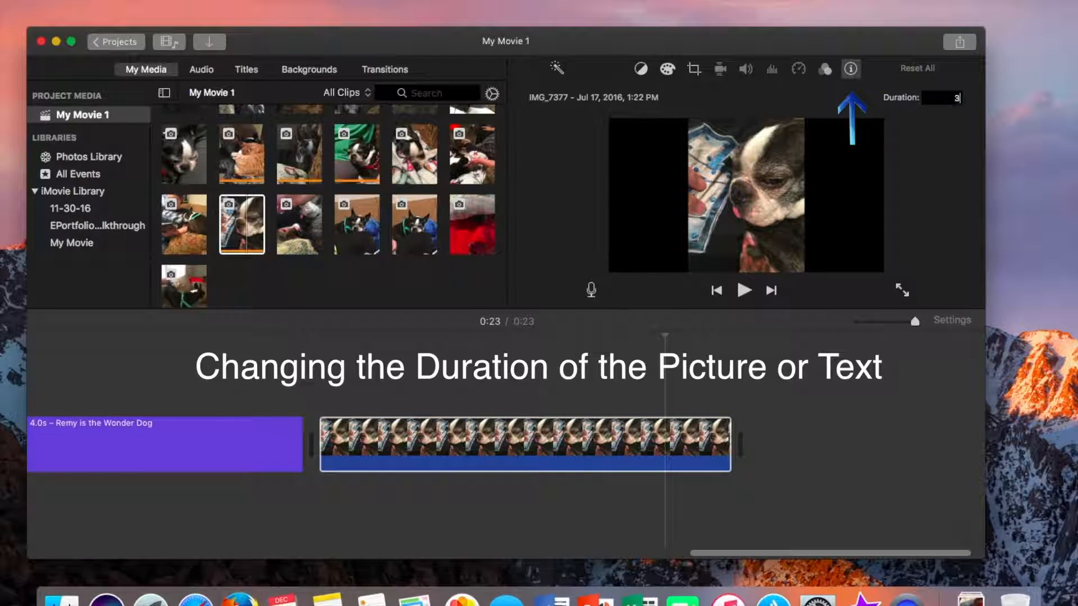
key("Return")
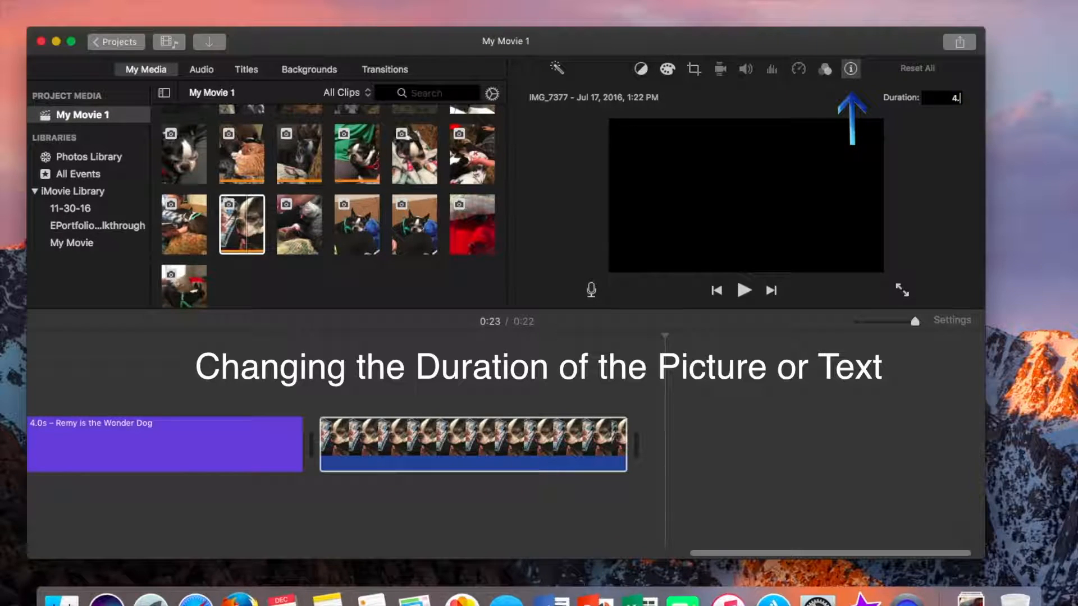
type("4.0")
key("Return")
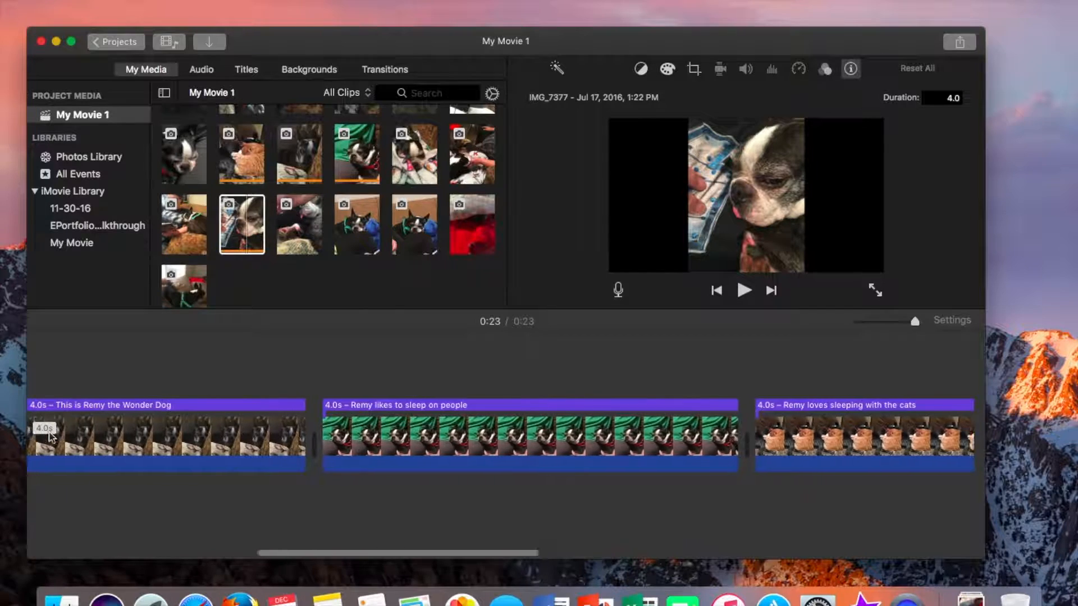
Insert a Cube transition between the opening title and the first photo, and preview it
scroll(50, 437, "left", 10)
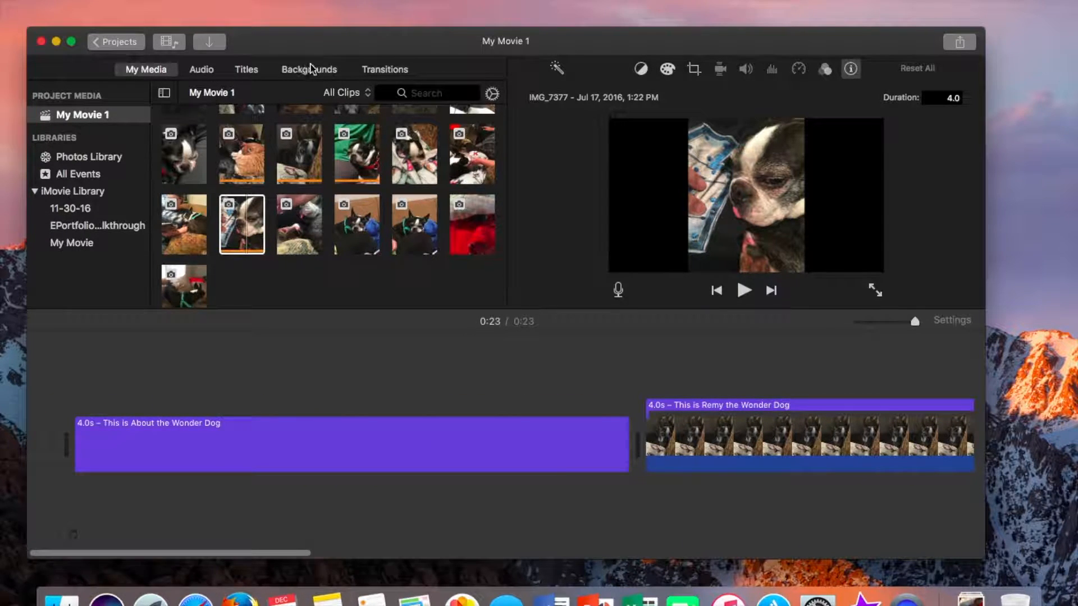
left_click(369, 70)
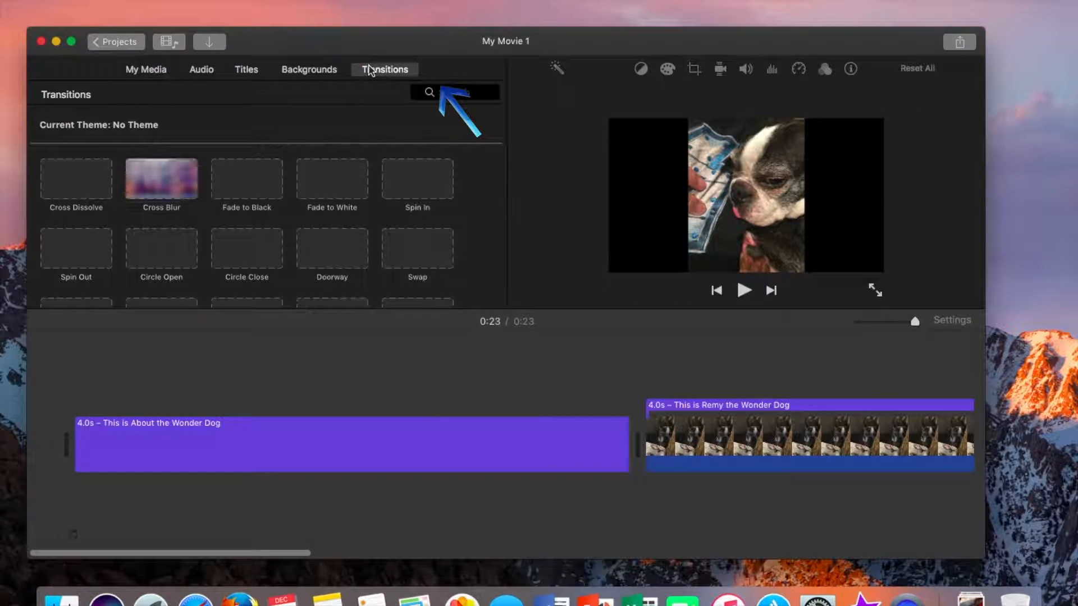
left_click(143, 190)
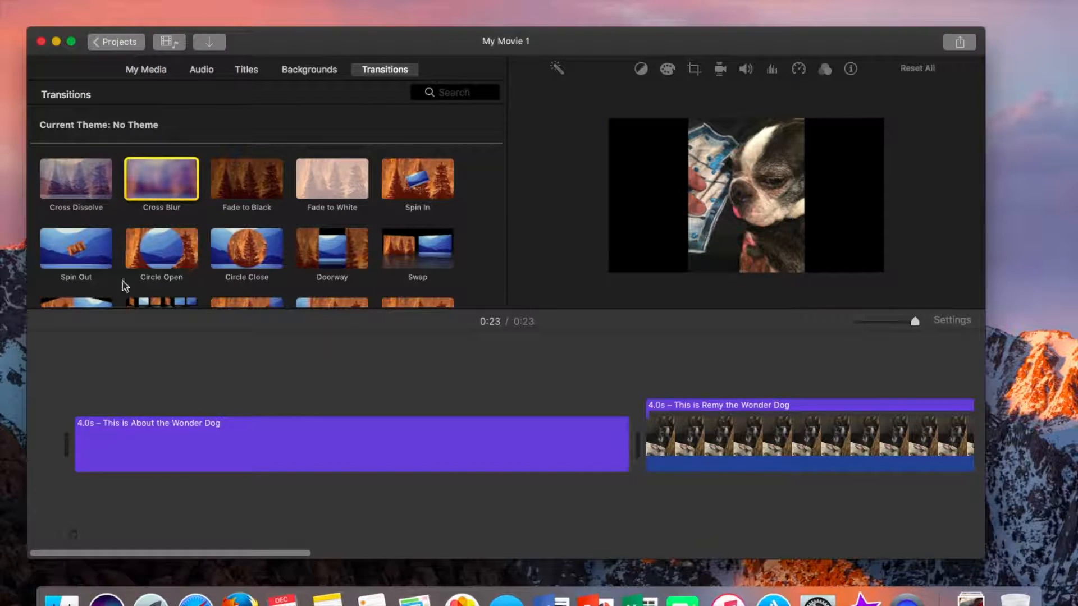
scroll(247, 264, "down", 5)
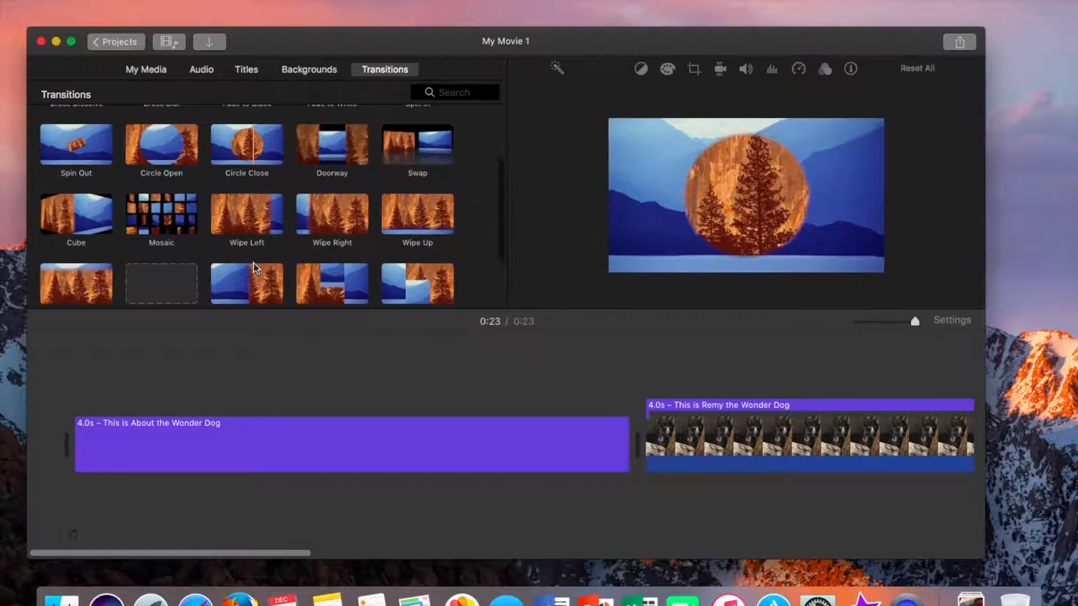
scroll(255, 268, "down", 1)
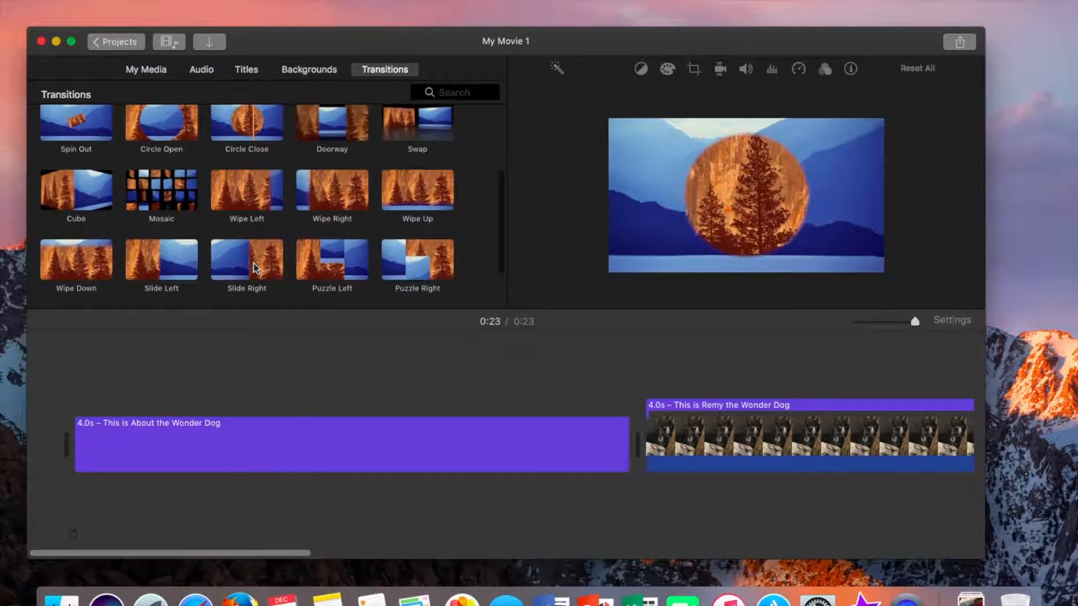
left_click(56, 201)
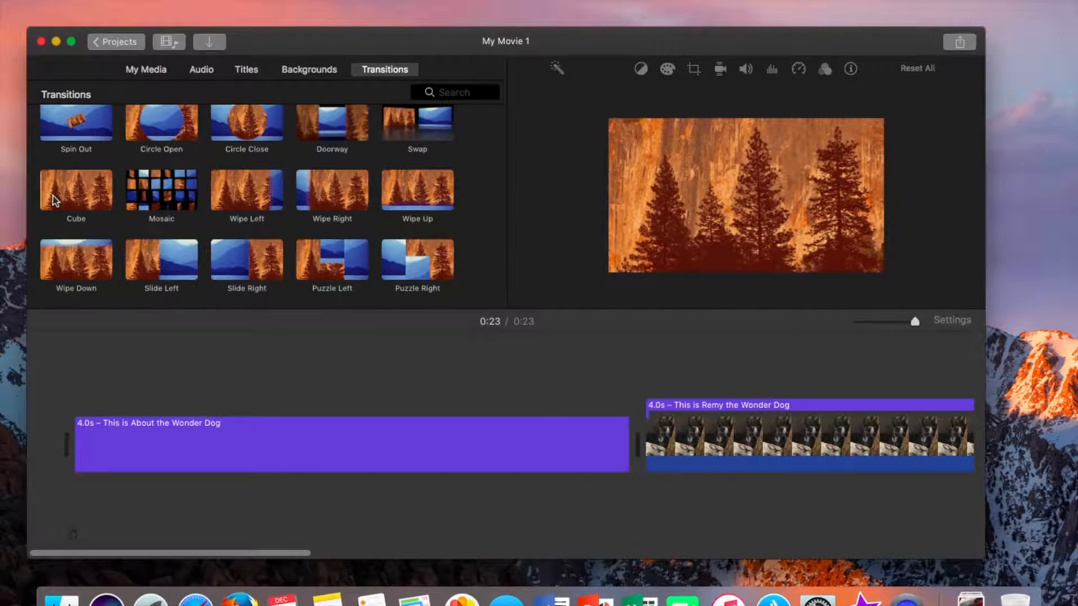
left_click_drag(64, 201, 535, 447)
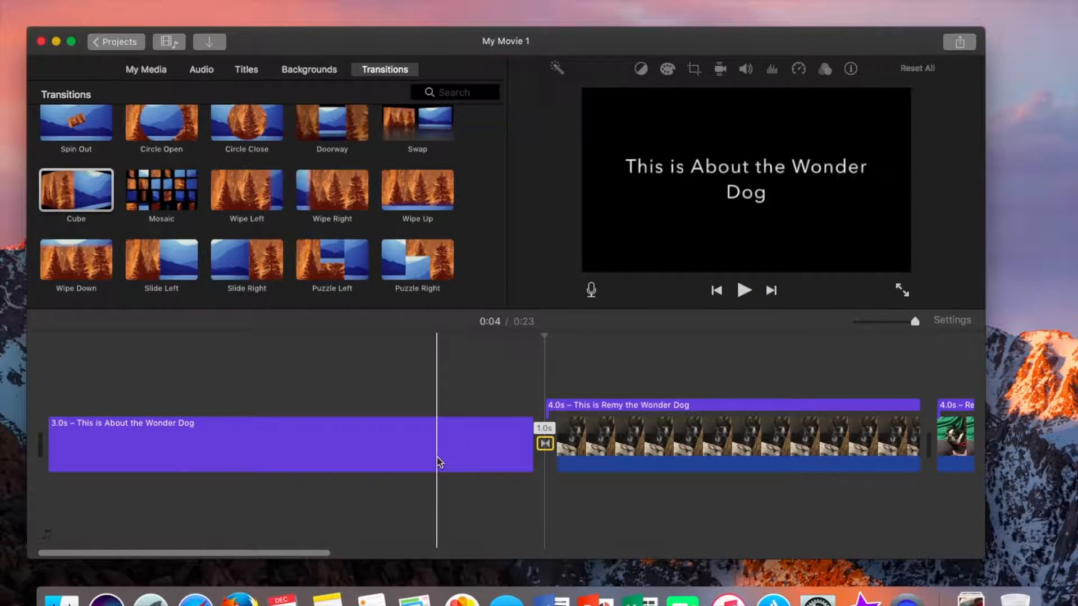
key("space")
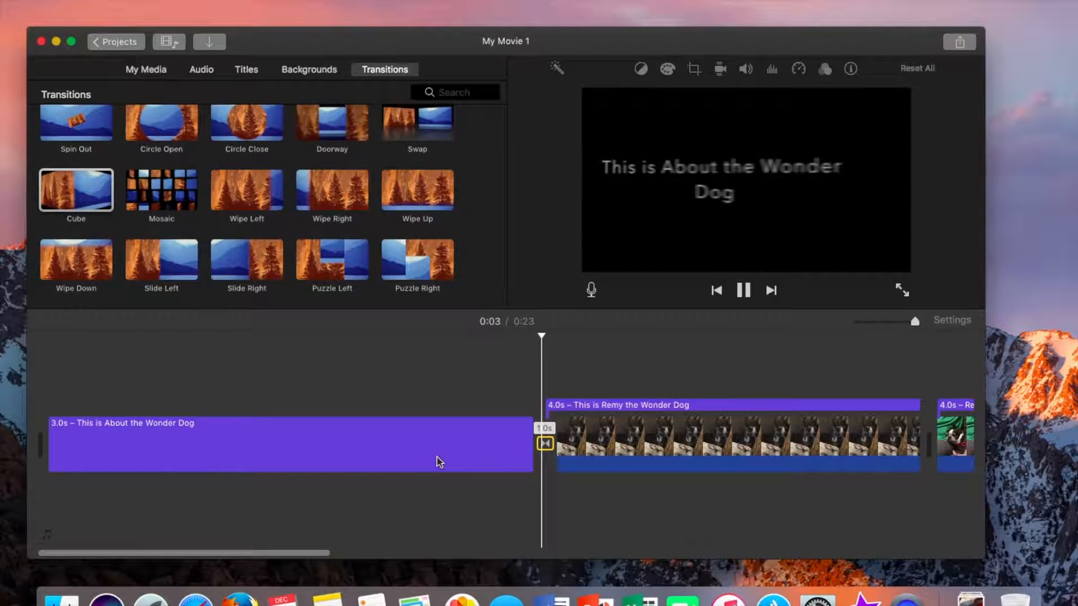
key("space")
Add Cube transitions between the following photo clips
scroll(439, 461, "right", 5)
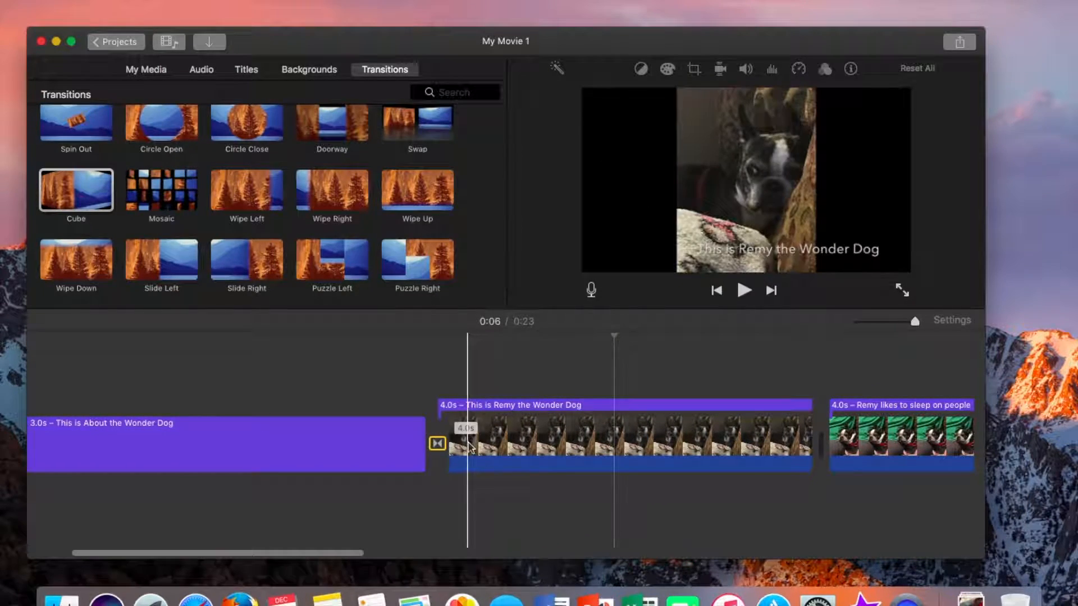
left_click(465, 410)
left_click_drag(879, 406, 813, 406)
left_click_drag(438, 443, 767, 438)
scroll(767, 438, "right", 15)
left_click_drag(76, 191, 652, 445)
scroll(651, 451, "right", 12)
scroll(651, 451, "right", 5)
left_click_drag(101, 207, 219, 250)
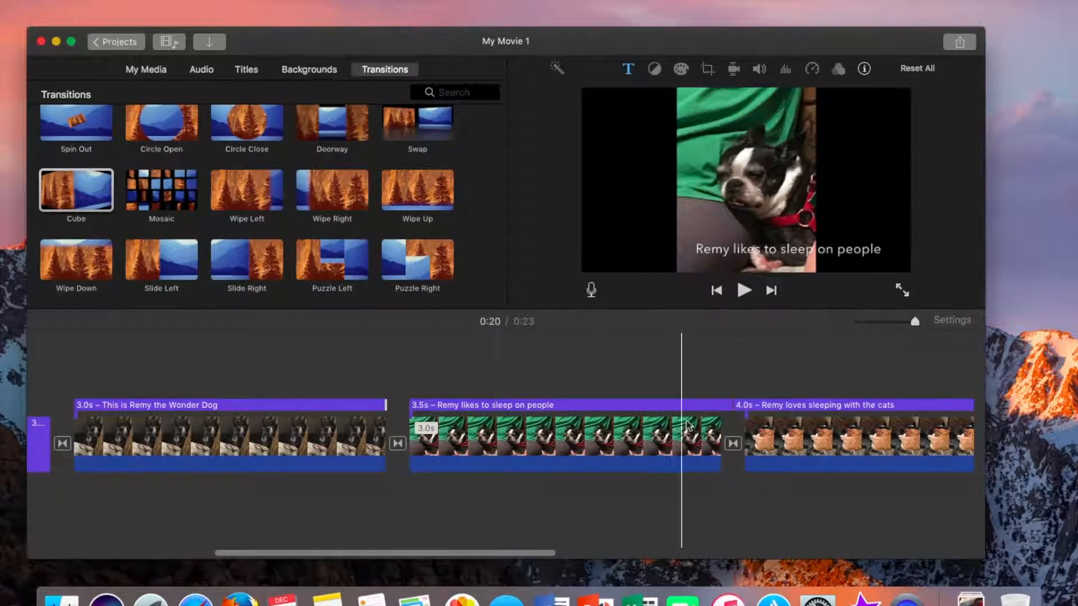
Try resizing the "Remy loves sleeping with the cats" title, then undo the last change
left_click_drag(724, 411, 721, 411)
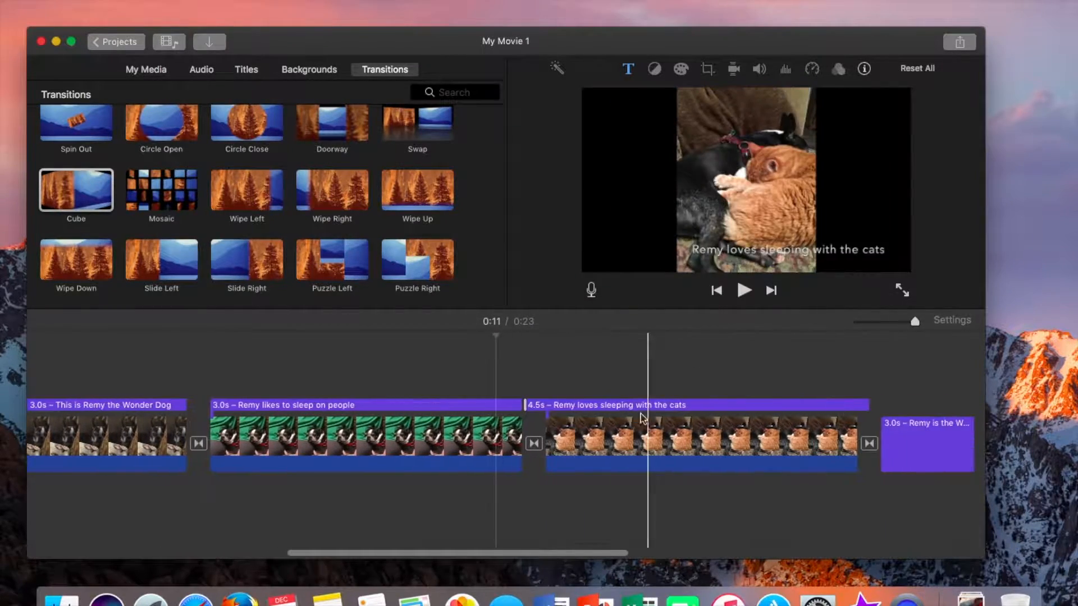
left_click(864, 418)
key("space")
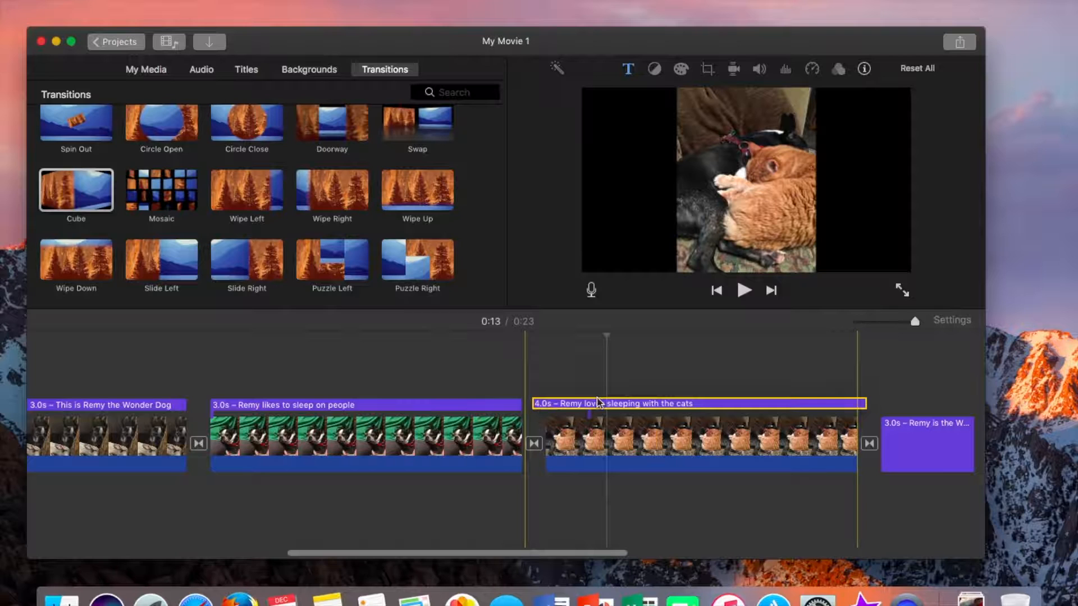
key("super+z")
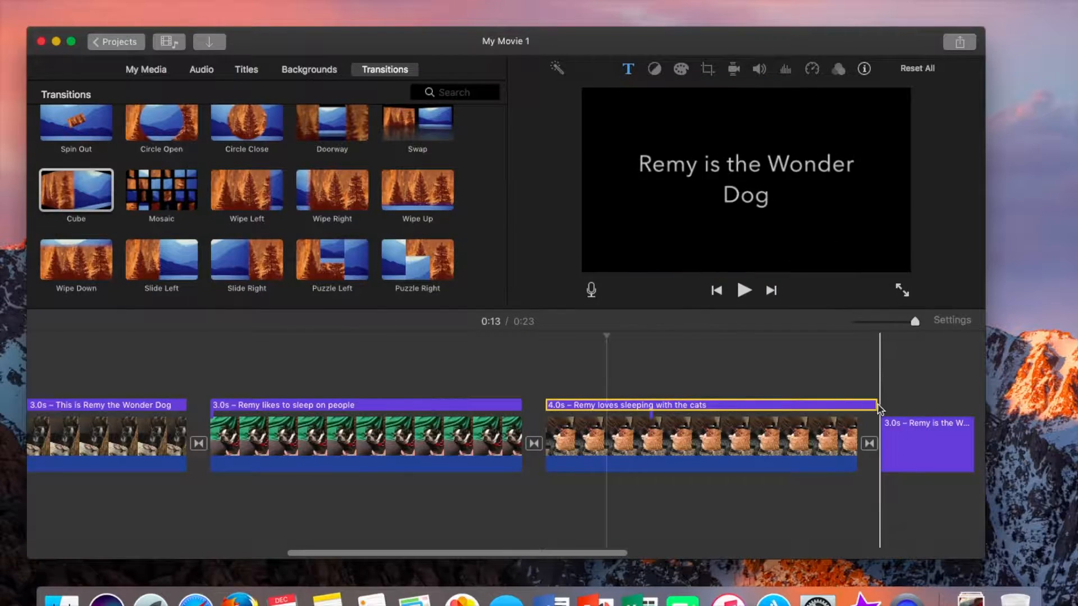
Play the movie to preview the transitions
scroll(610, 400, "left", 15)
key("space")
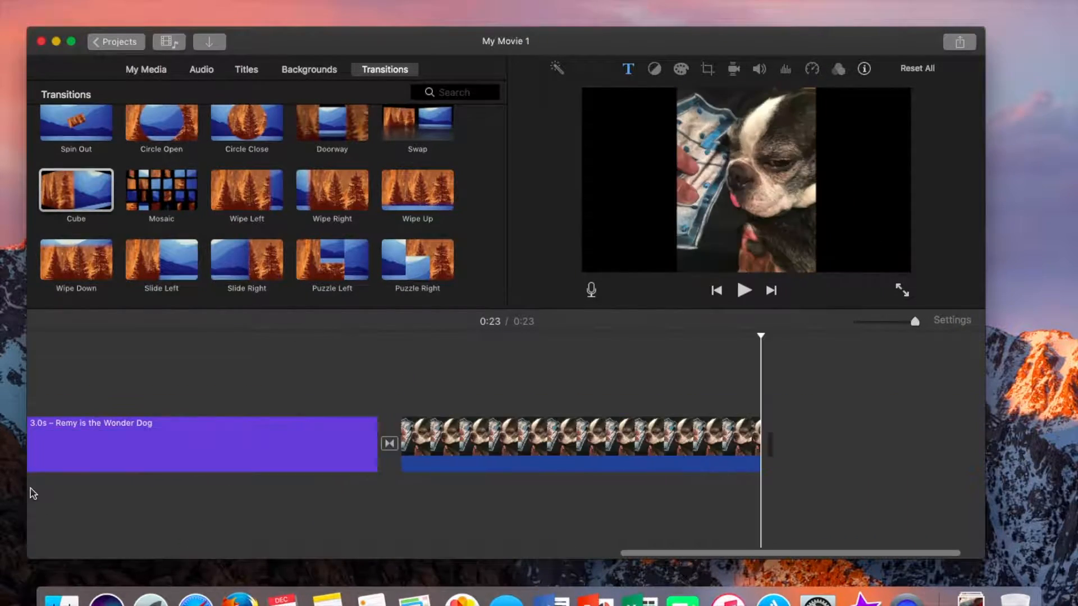
scroll(33, 494, "left", 5)
Browse the audio library's sources and open the Theme Music folder of the sound effects
left_click(206, 70)
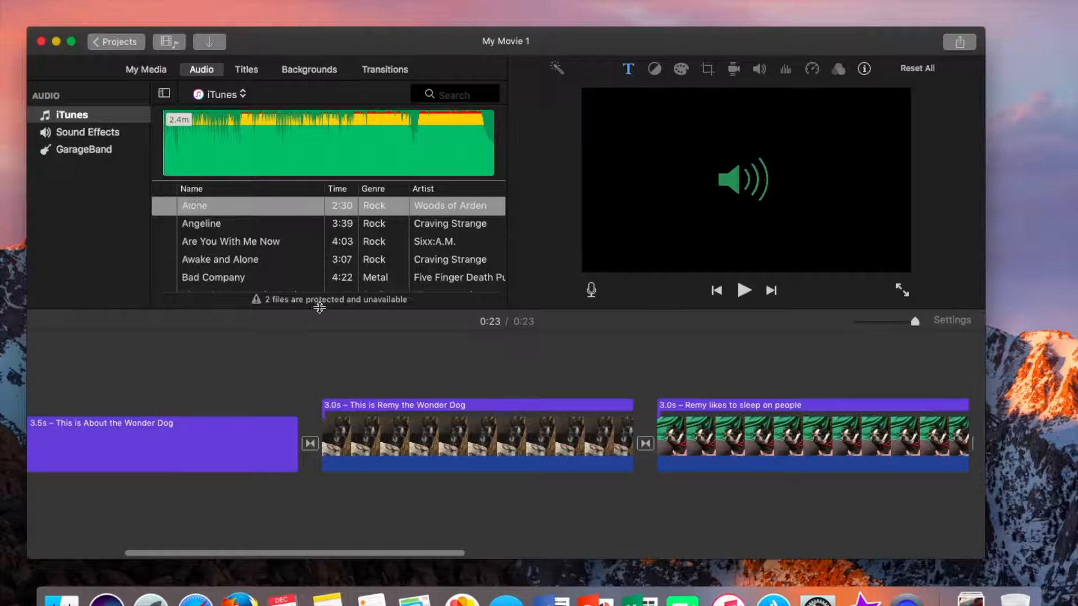
left_click(99, 133)
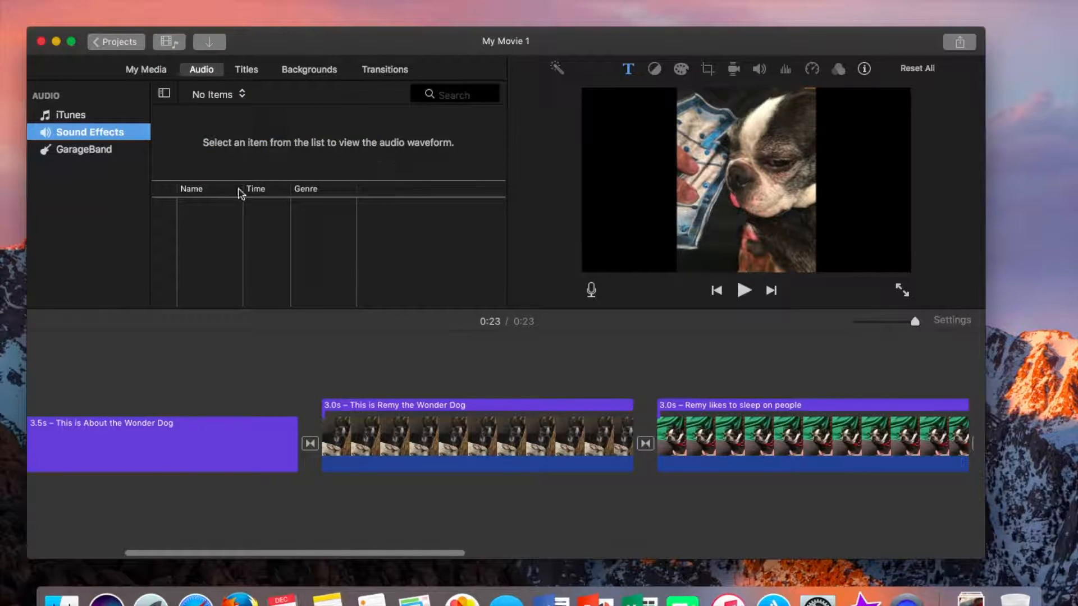
left_click(225, 102)
left_click(226, 102)
left_click(110, 153)
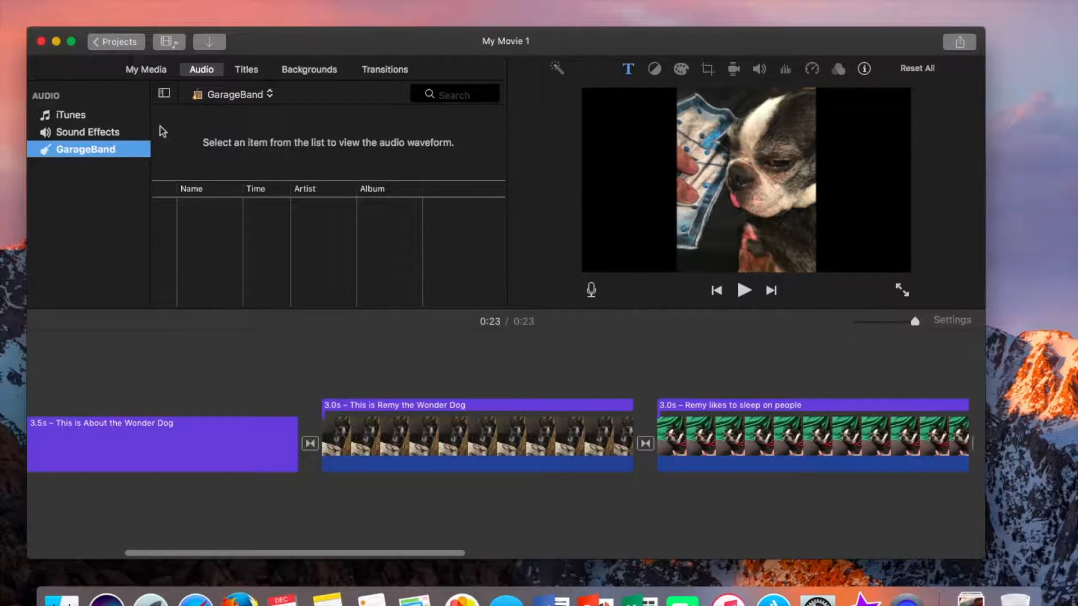
left_click(124, 133)
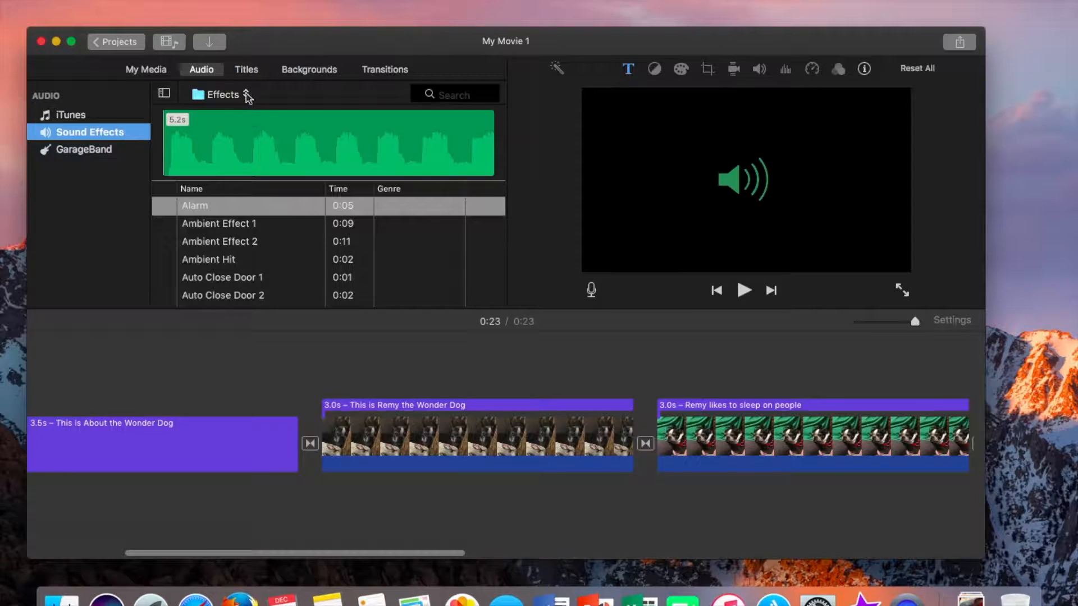
left_click(241, 95)
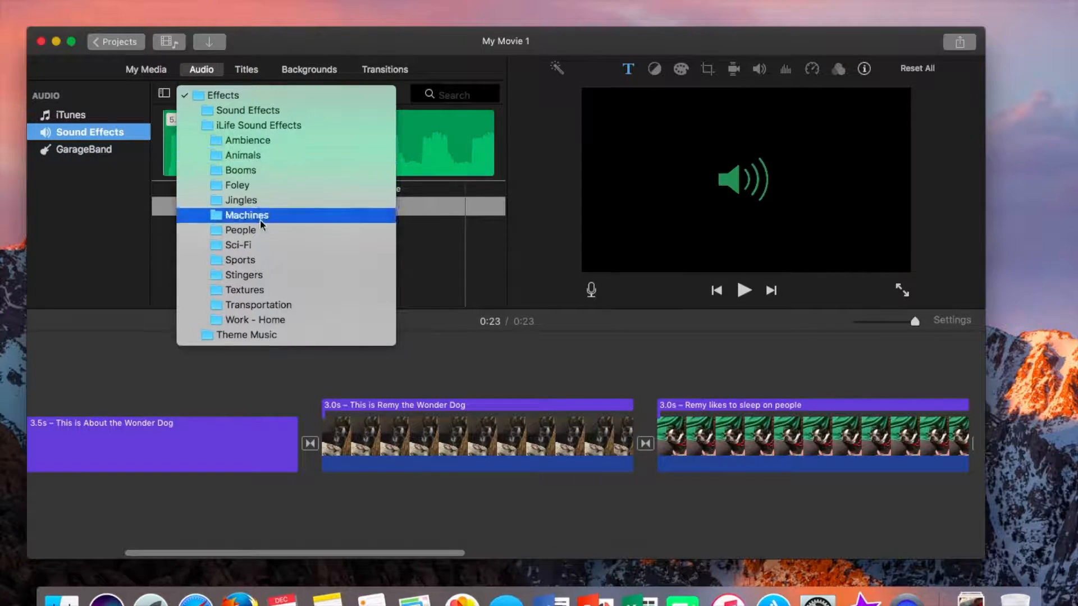
left_click(251, 334)
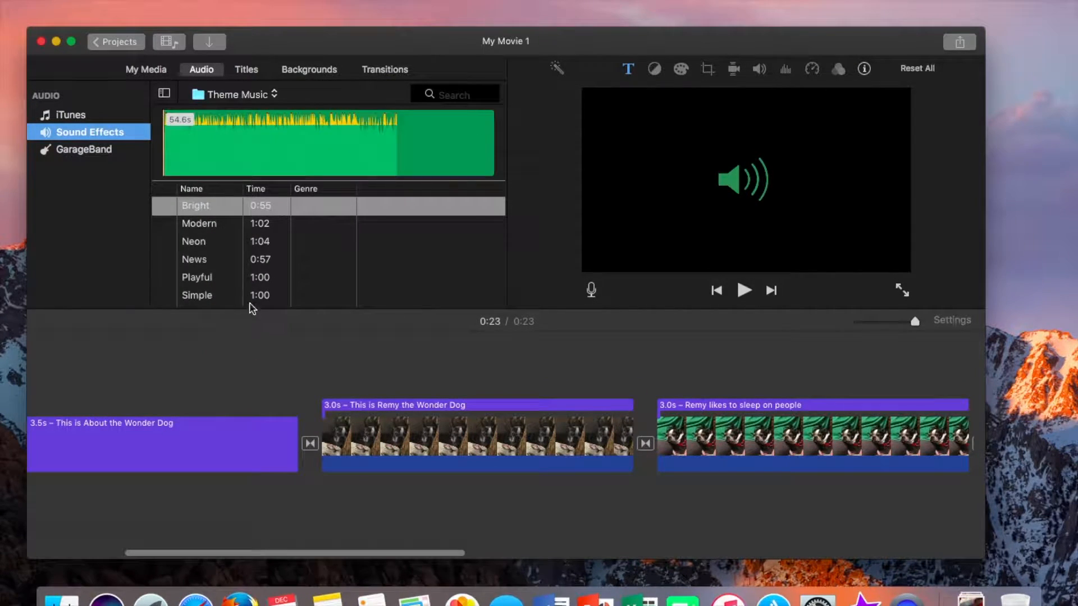
Preview the Bright and Modern theme music tracks
key("XF86AudioRaiseVolume")
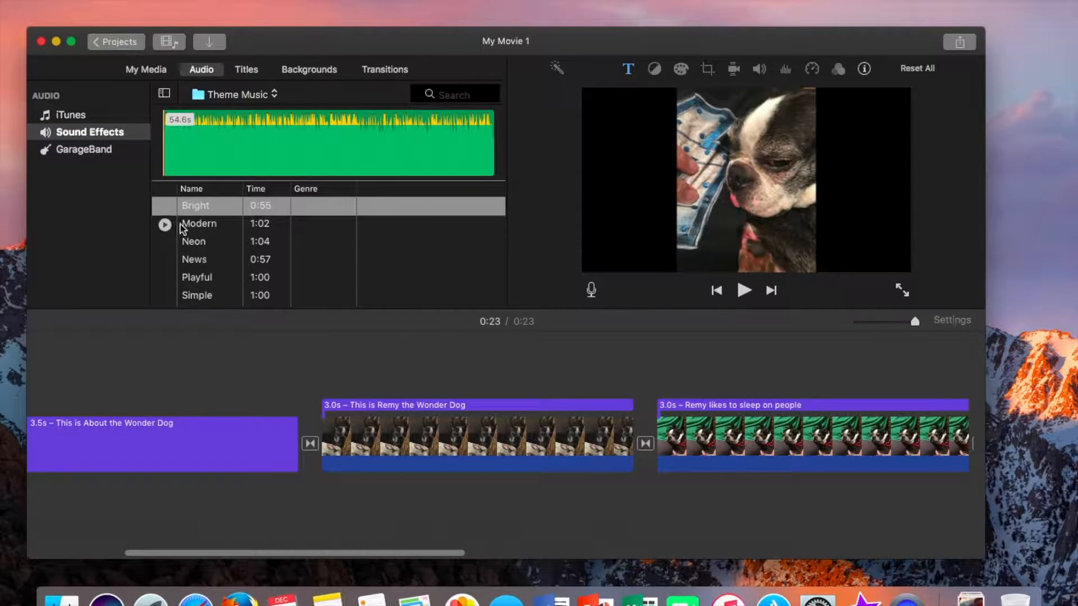
left_click(165, 206)
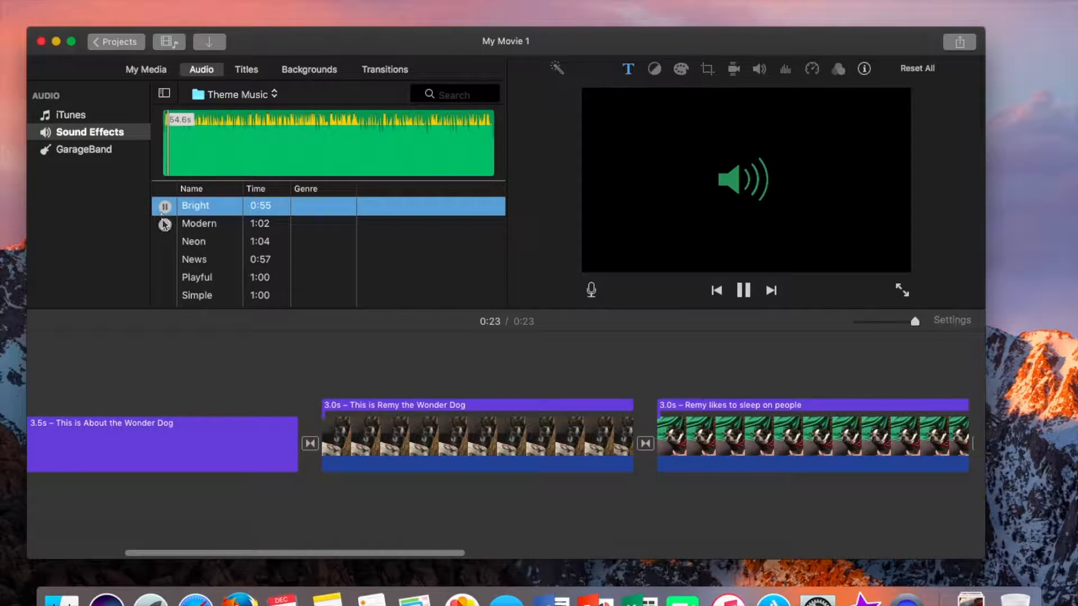
left_click(165, 225)
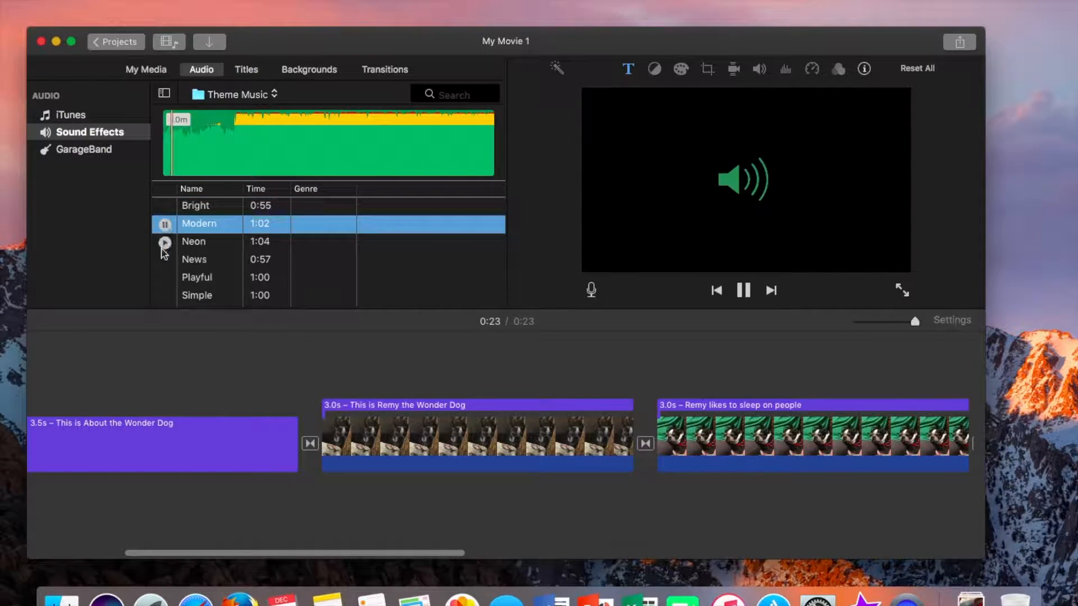
Preview the Neon theme music track and add it beneath the clips at the start of the timeline
left_click(164, 243)
scroll(177, 281, "down", 1)
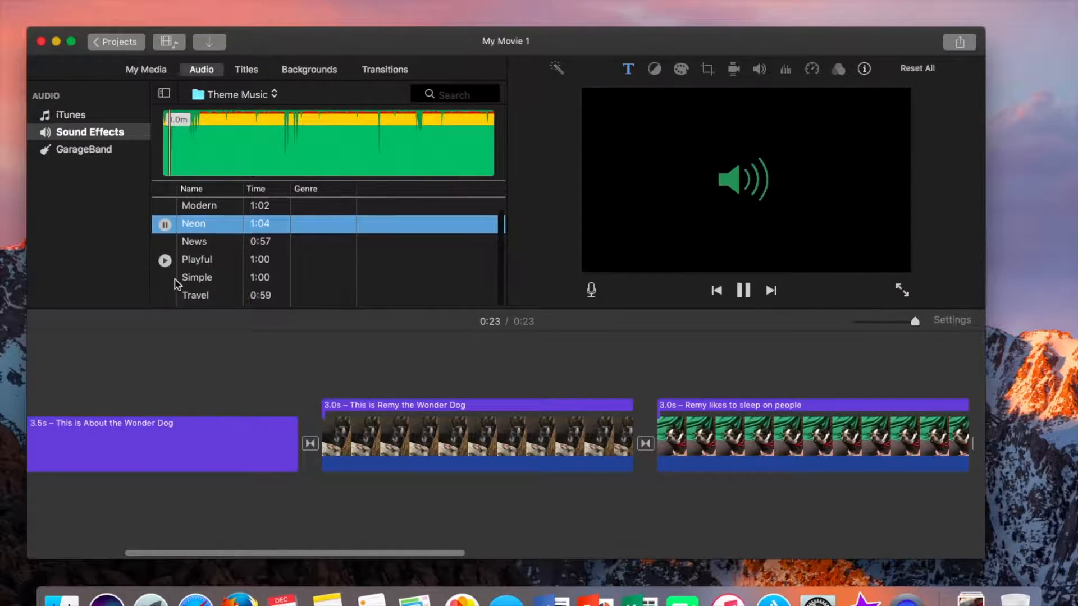
left_click(194, 144)
left_click_drag(242, 142, 110, 484)
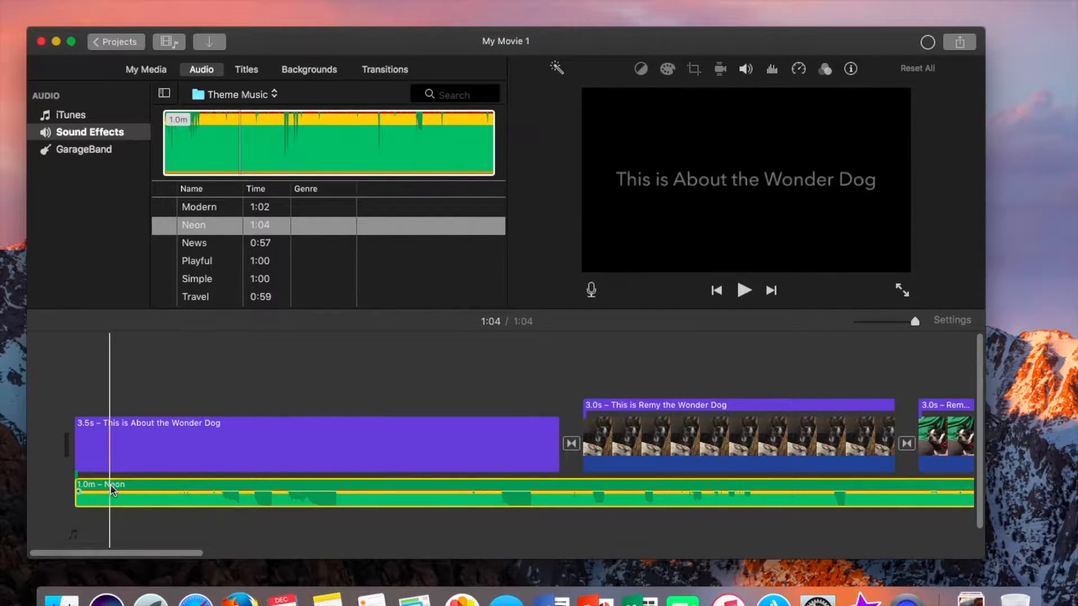
Lower the Neon music's volume to 50% and give it a 0.4 s fade-in
key("space")
key("space")
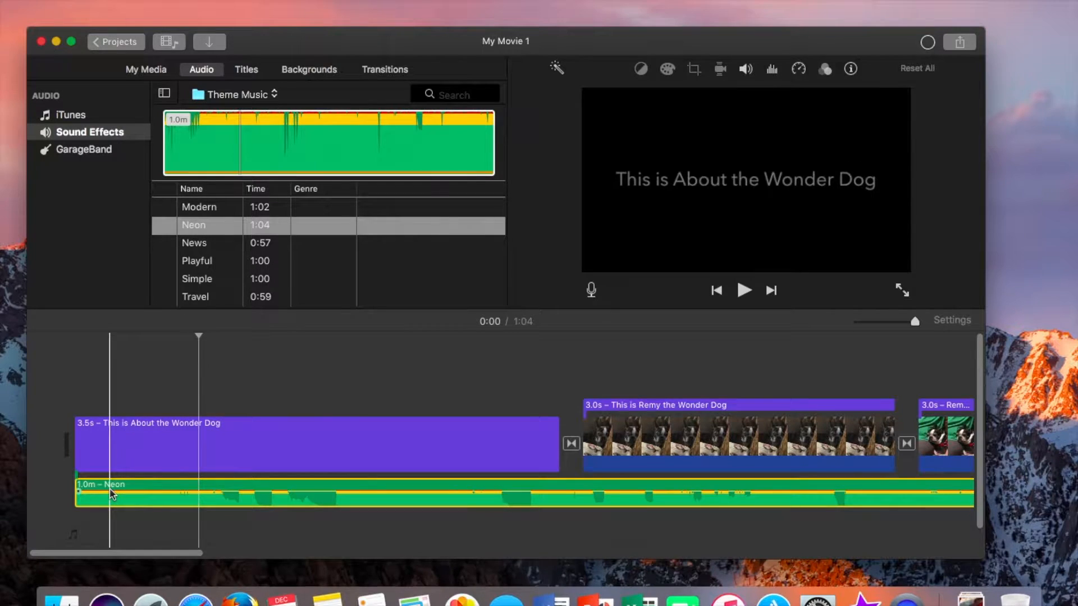
left_click_drag(110, 492, 112, 497)
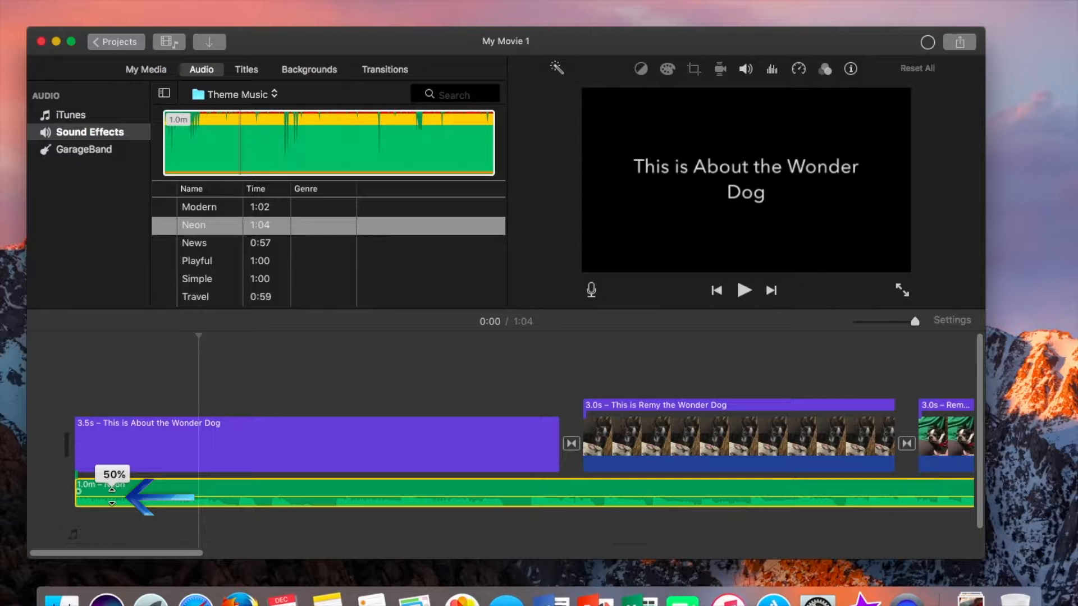
mouse_move(112, 490)
left_mouse_down()
mouse_move(87, 494)
mouse_move(131, 493)
left_mouse_up()
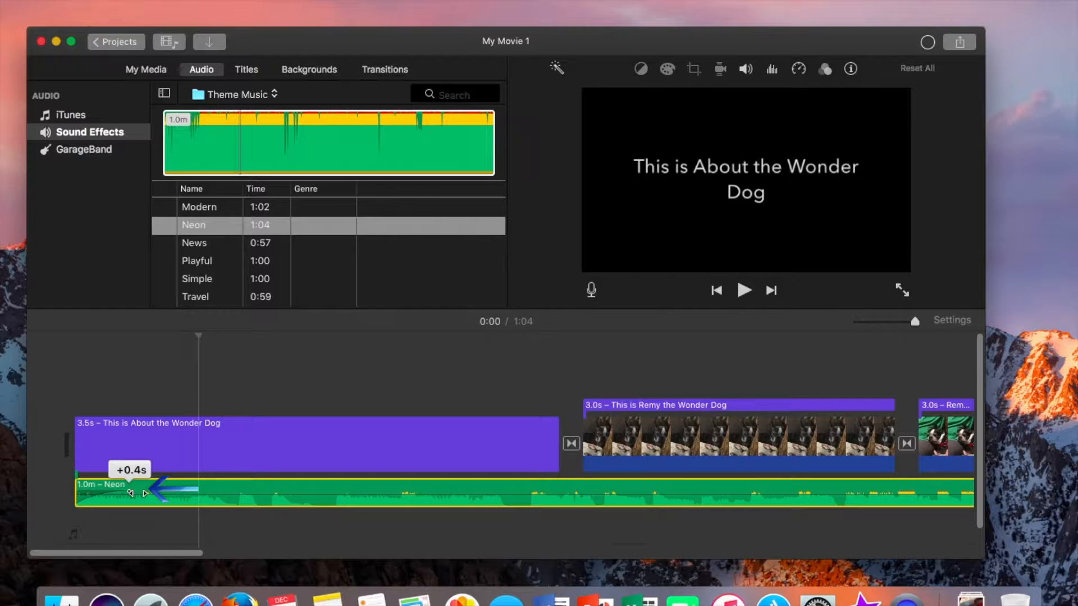
left_click_drag(131, 494, 131, 494)
Trim the end of the Neon music clip so it ends with the last video clip
key("space")
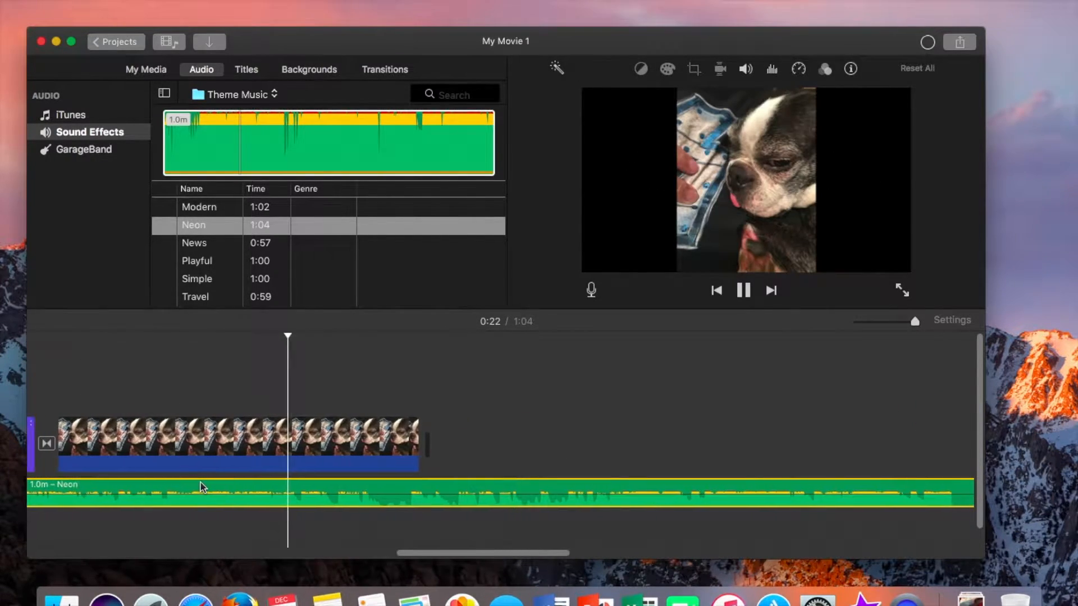
key("space")
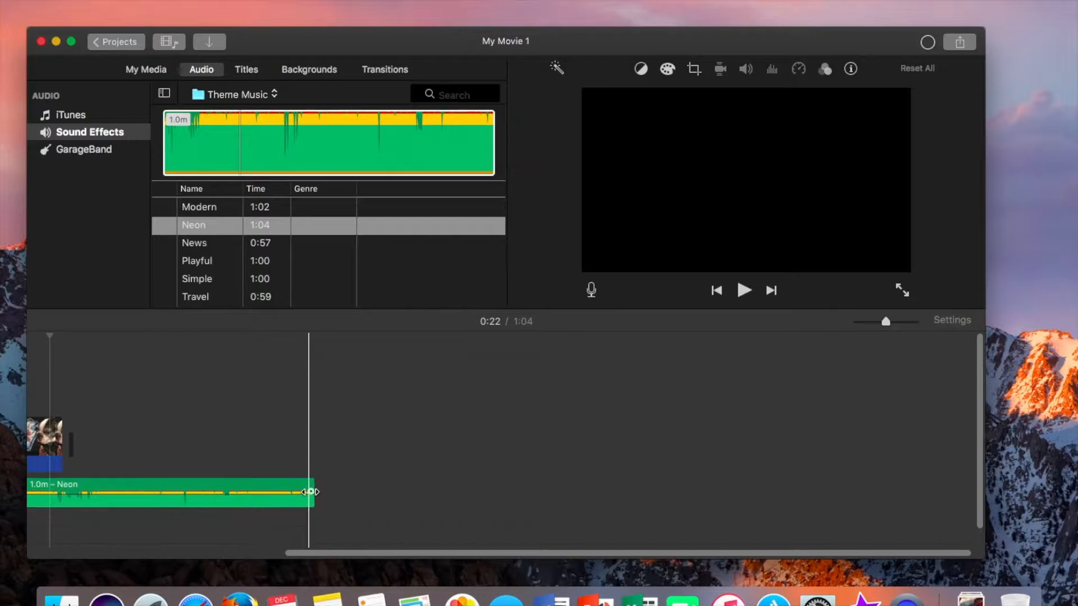
left_click(313, 498)
left_click_drag(314, 498, 68, 490)
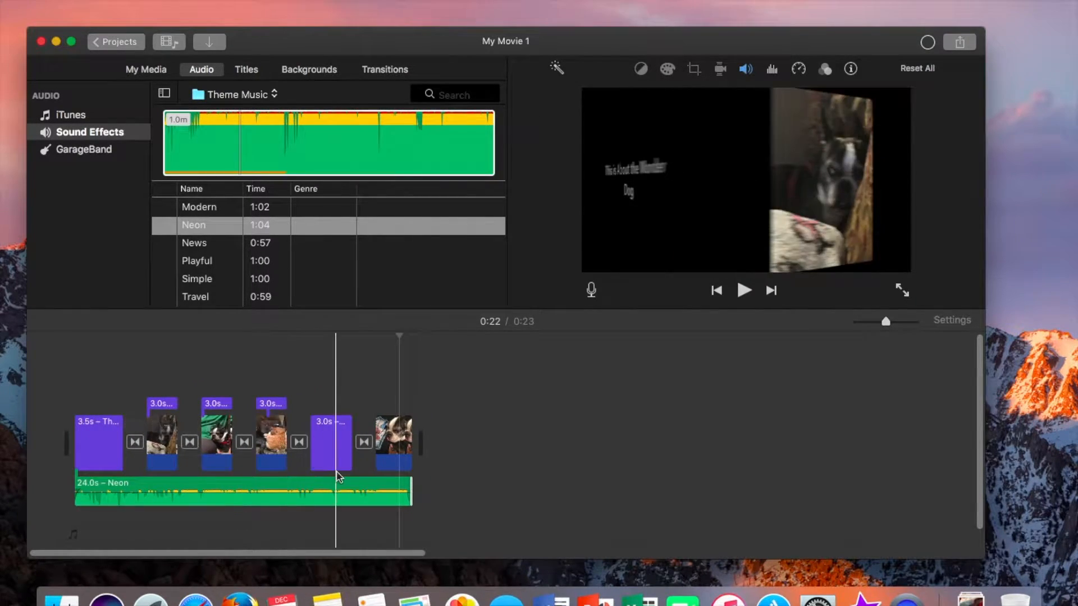
Open the export to File option for the whole movie
left_click_drag(886, 325, 896, 330)
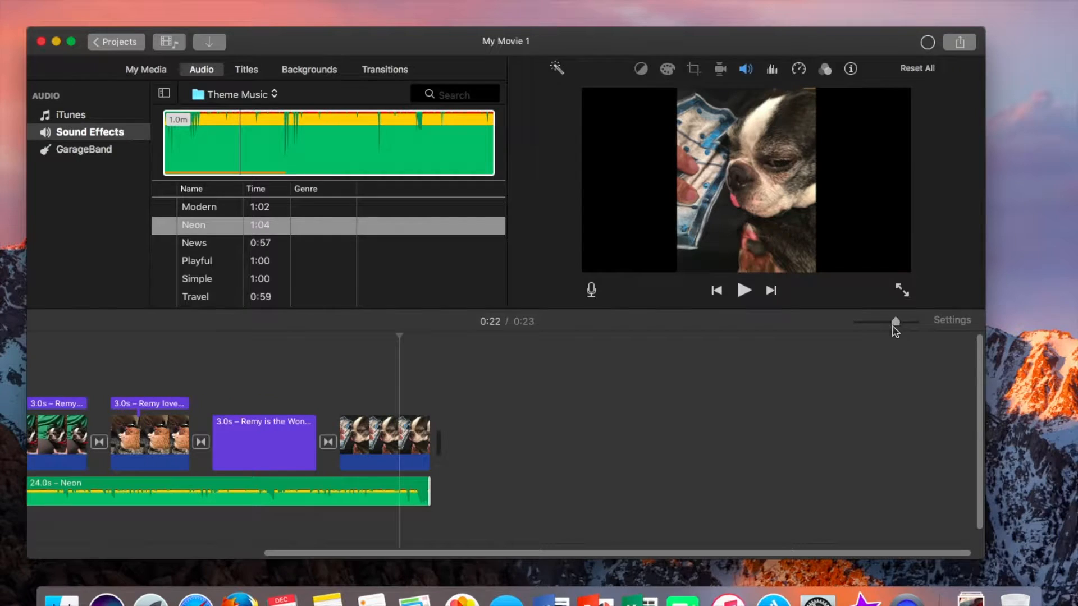
scroll(714, 462, "left", 6)
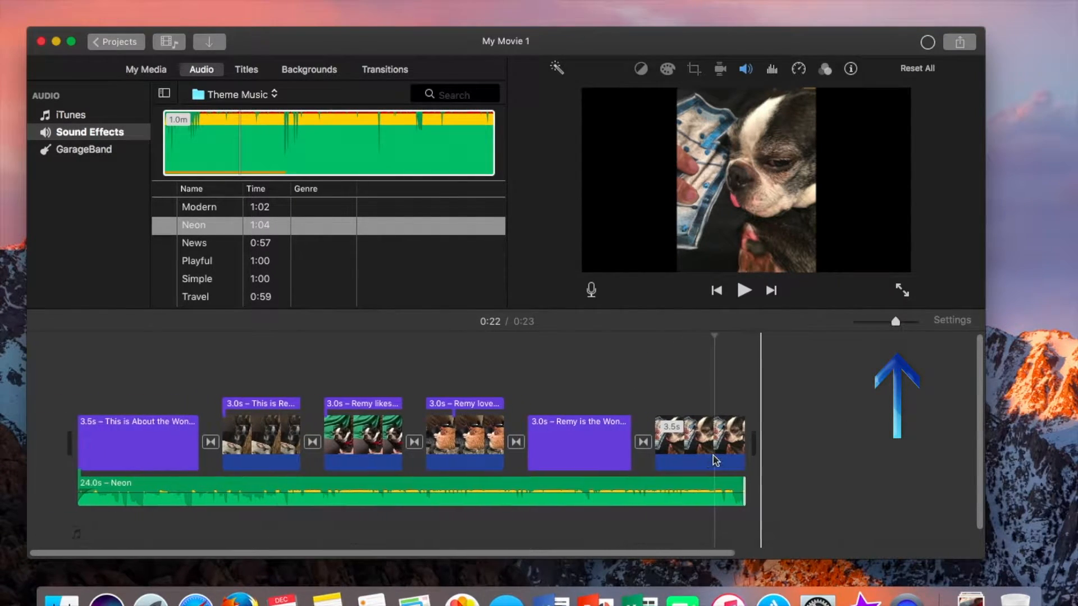
left_click_drag(897, 323, 904, 323)
scroll(564, 440, "left", 10)
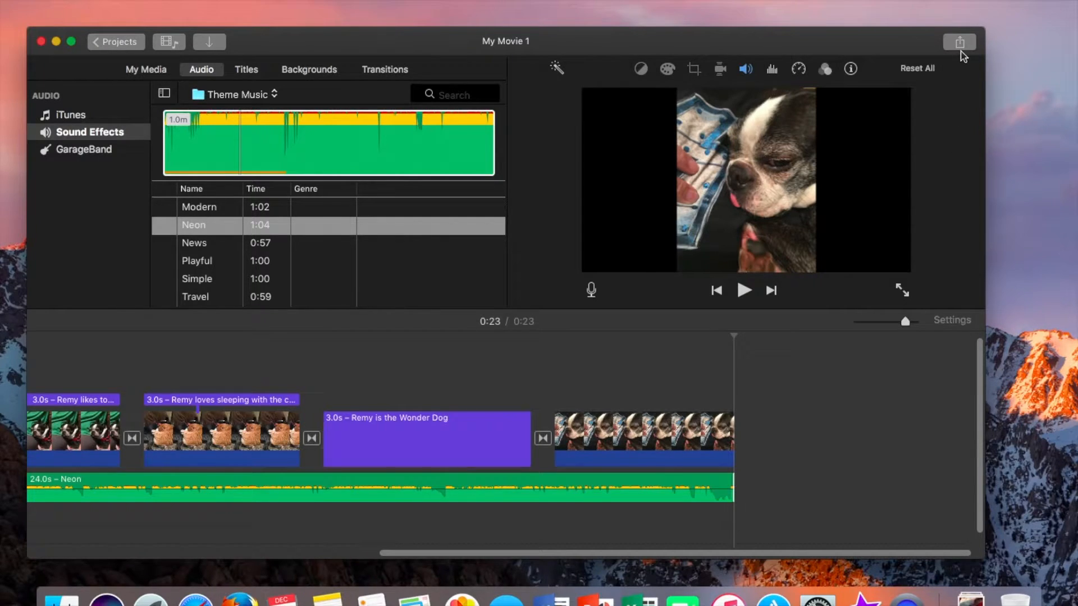
left_click(961, 42)
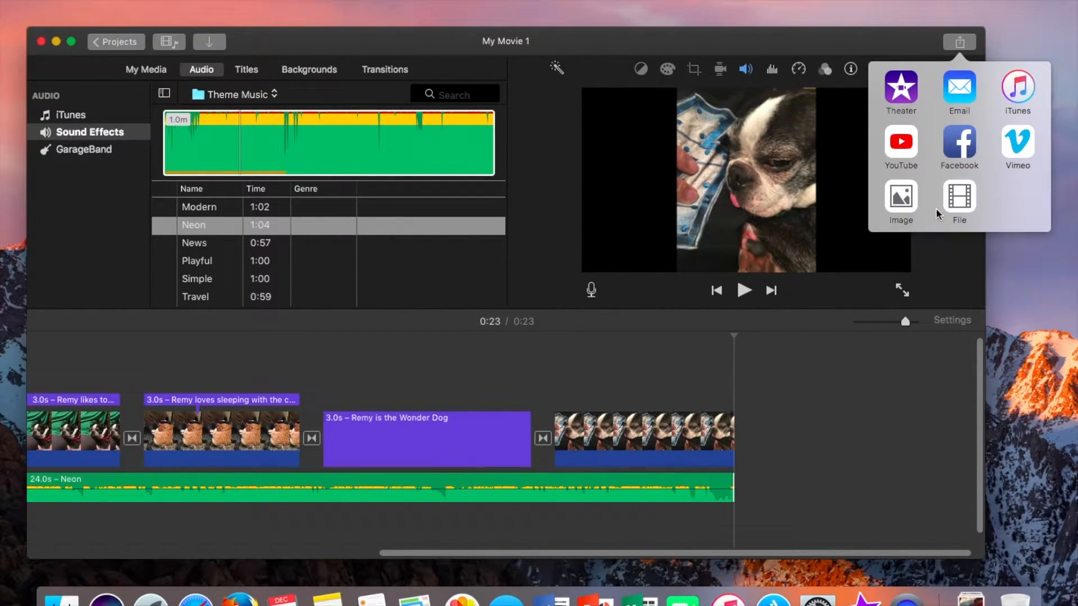
left_click(960, 197)
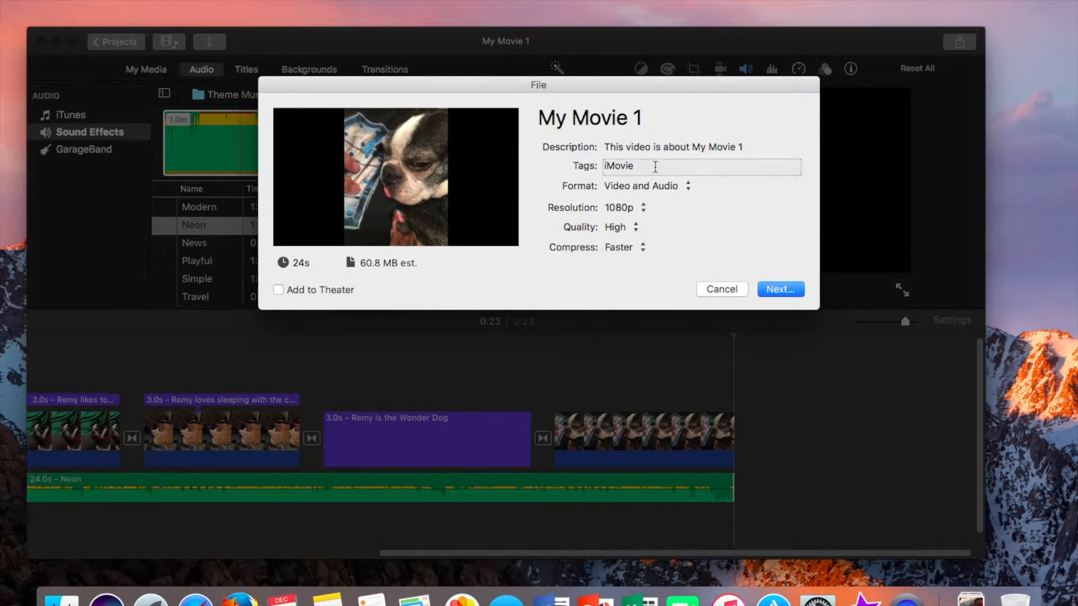
Rename the exported movie's title to Remy the Wonder Dog
triple_click(599, 118)
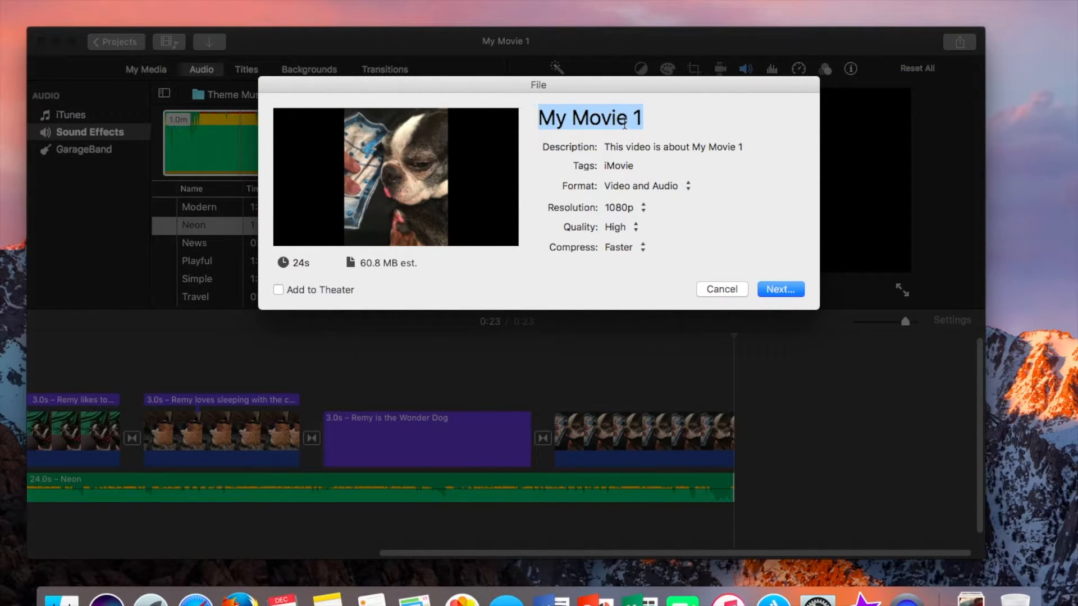
type("Remy the")
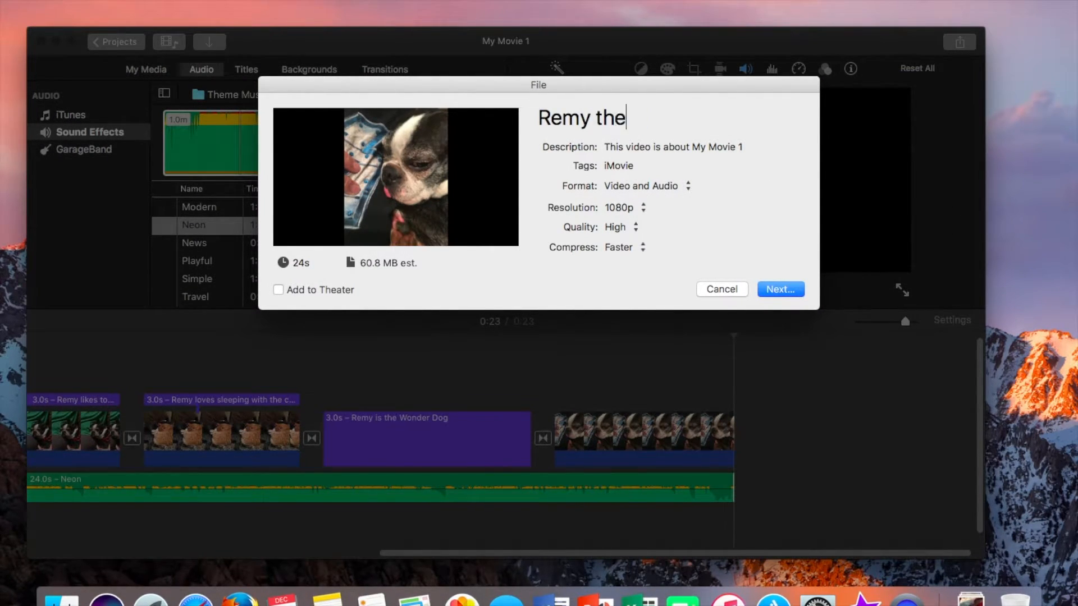
type(" Wonder Dog")
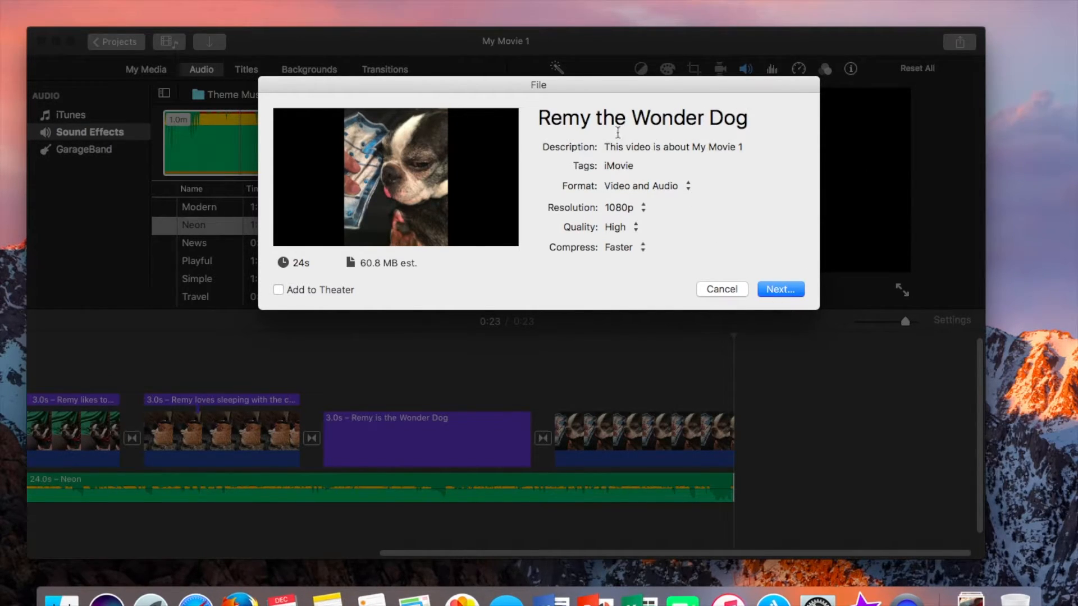
Continue the export and save the movie file to the Desktop
left_click(780, 288)
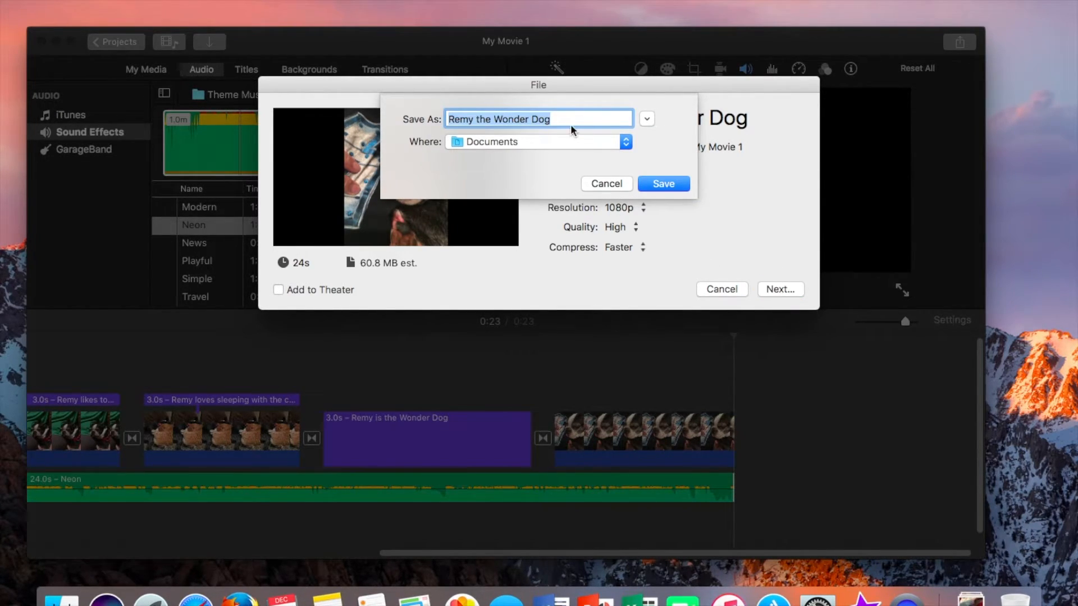
left_click(571, 143)
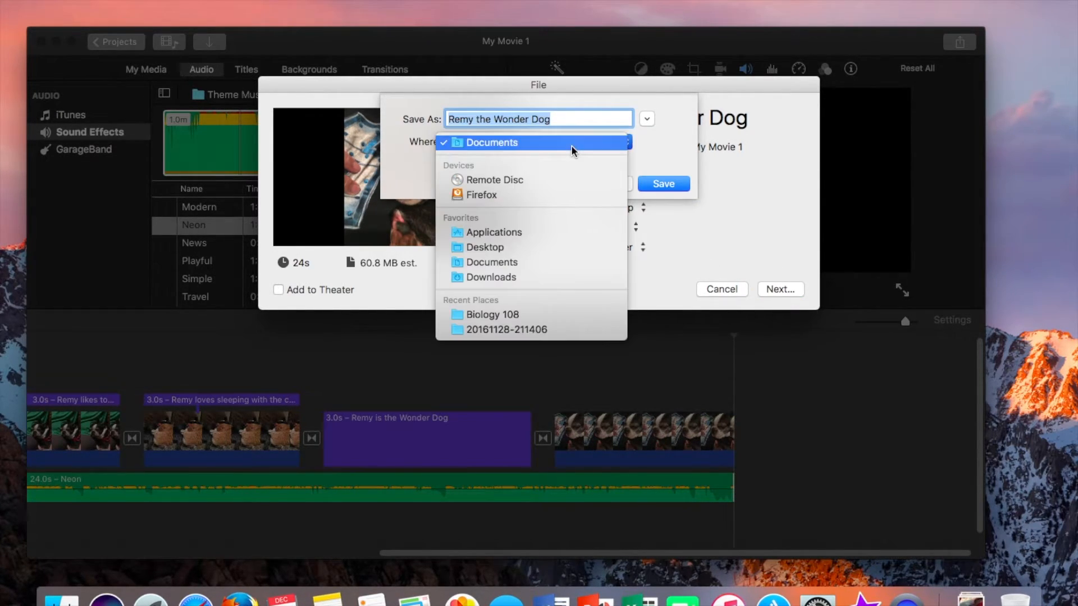
left_click(516, 247)
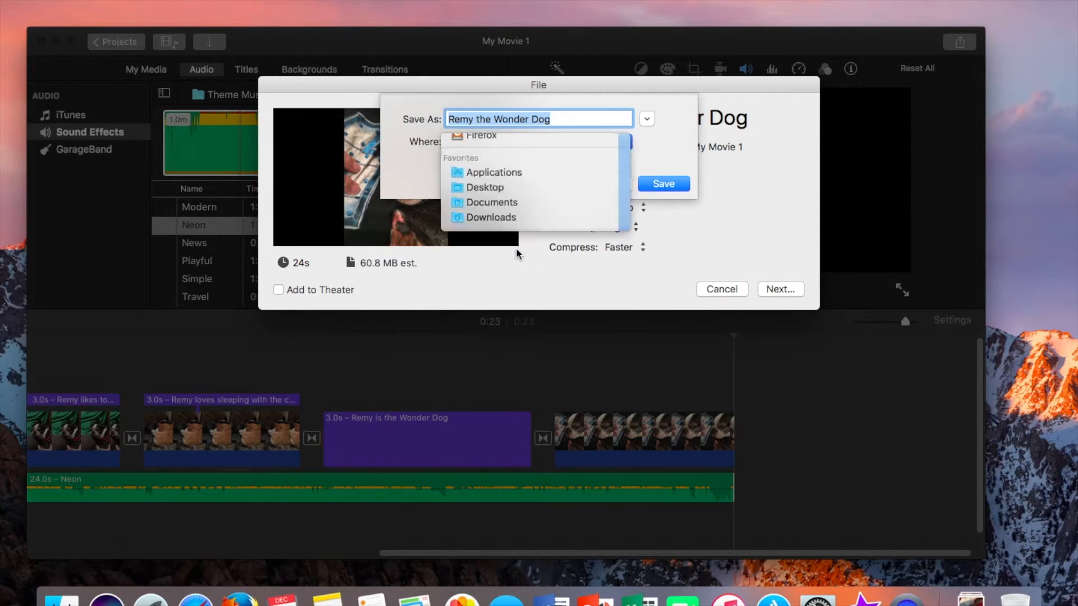
left_click(678, 186)
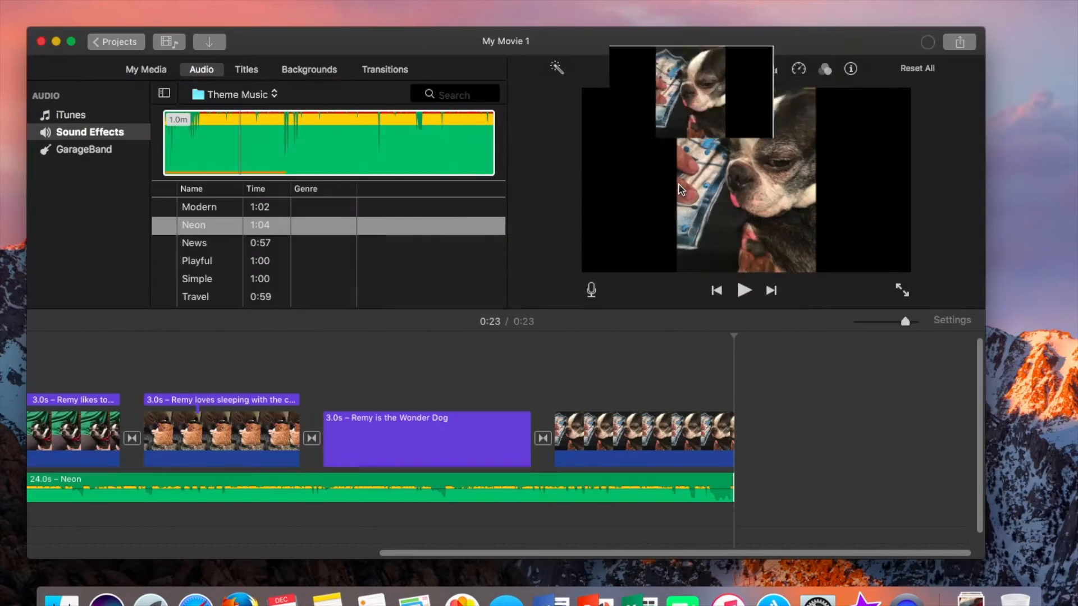